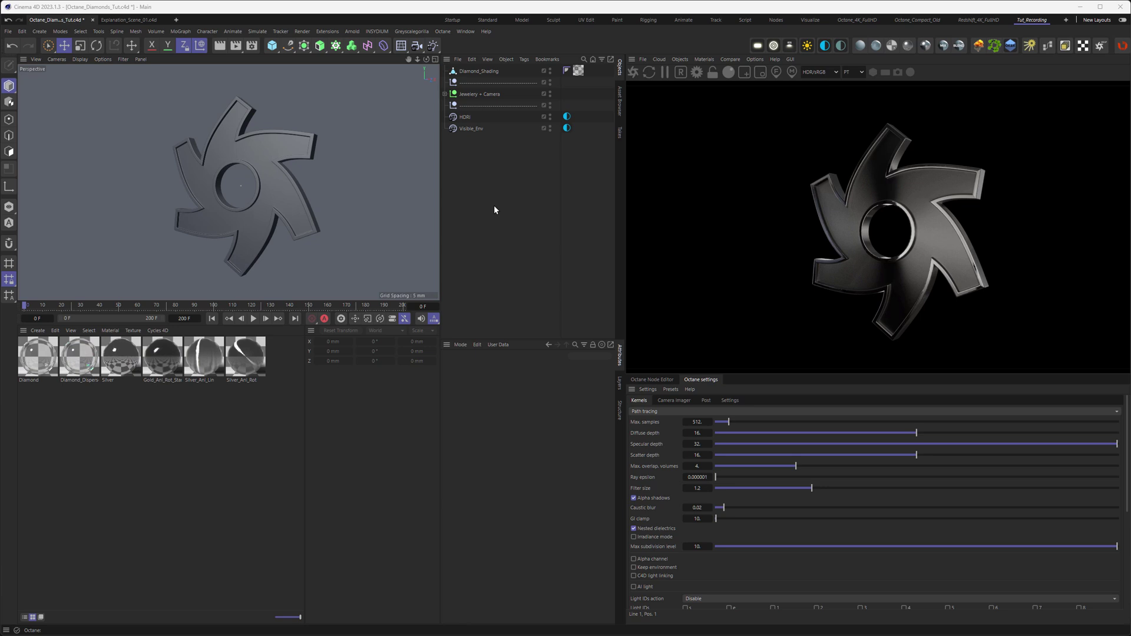
Expand the Jewelery group and unhide Cloner_Octane_Logo_Diamonds for viewport and render.
left_click(445, 94)
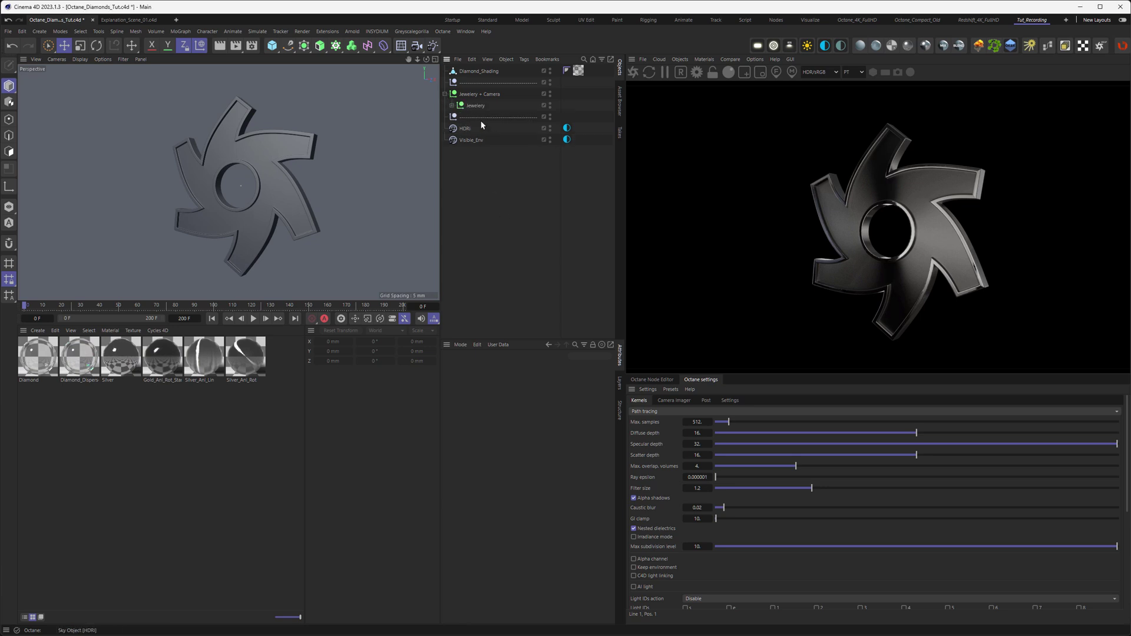
left_click(452, 105)
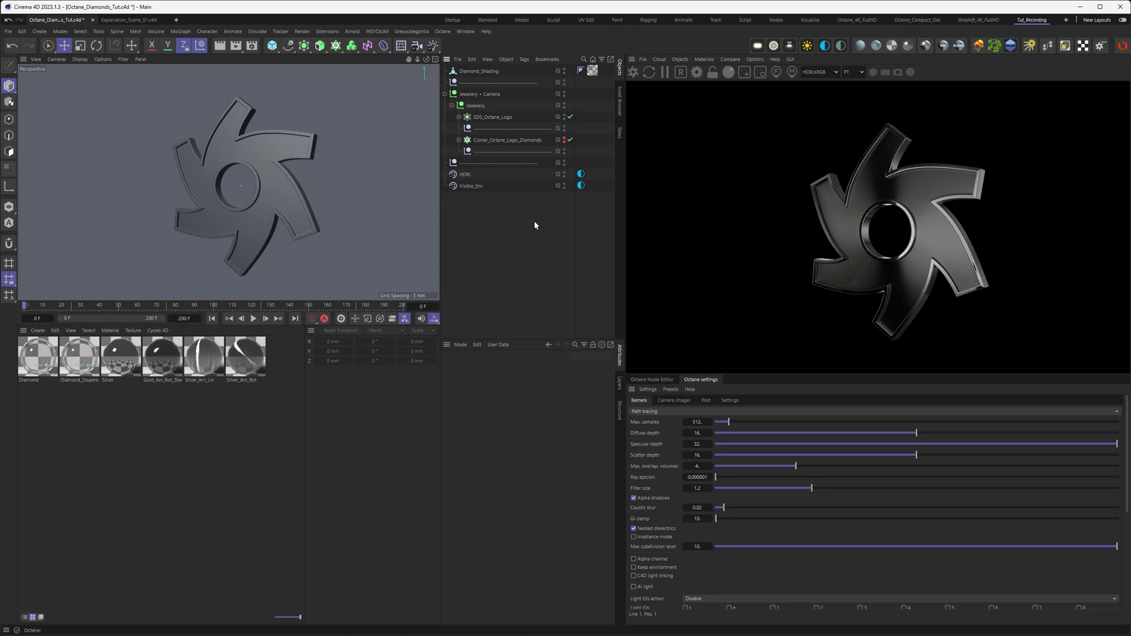
left_click(502, 139)
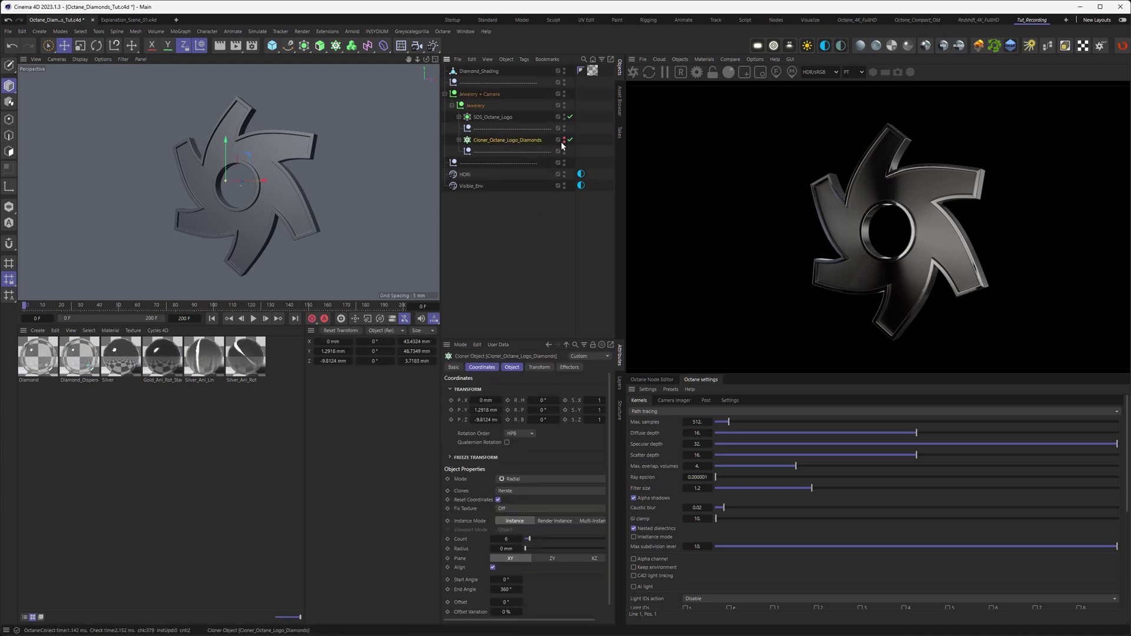
left_click(564, 141)
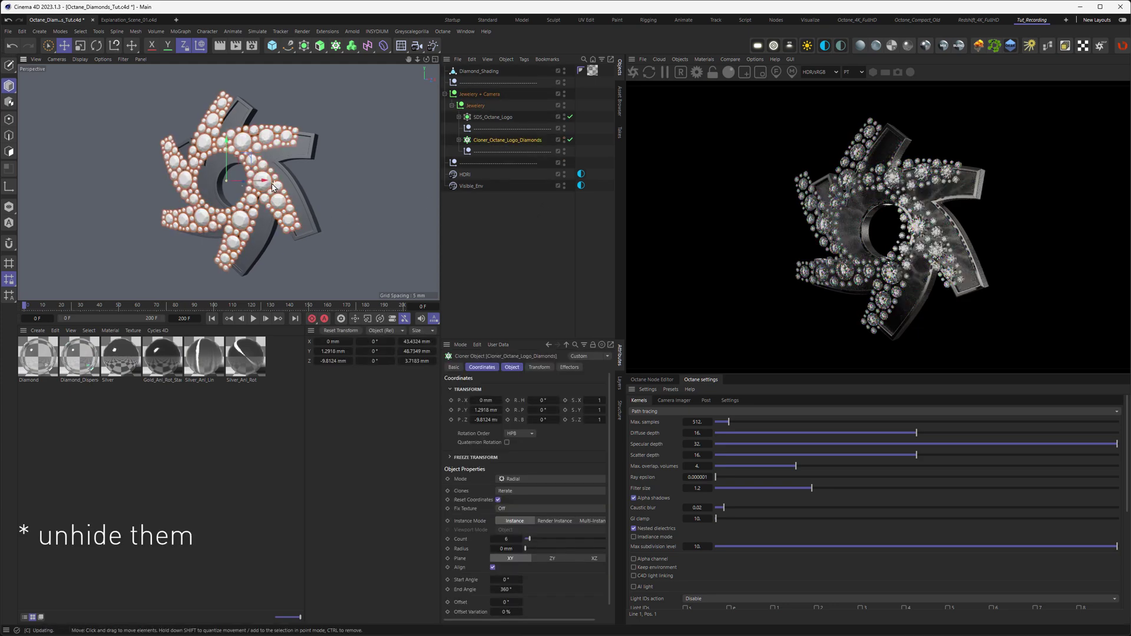
Orbit around the logo edge-on and near its central hole to inspect the diamonds.
scroll(265, 189, "up", 6)
left_click_drag(265, 189, 293, 196, "alt")
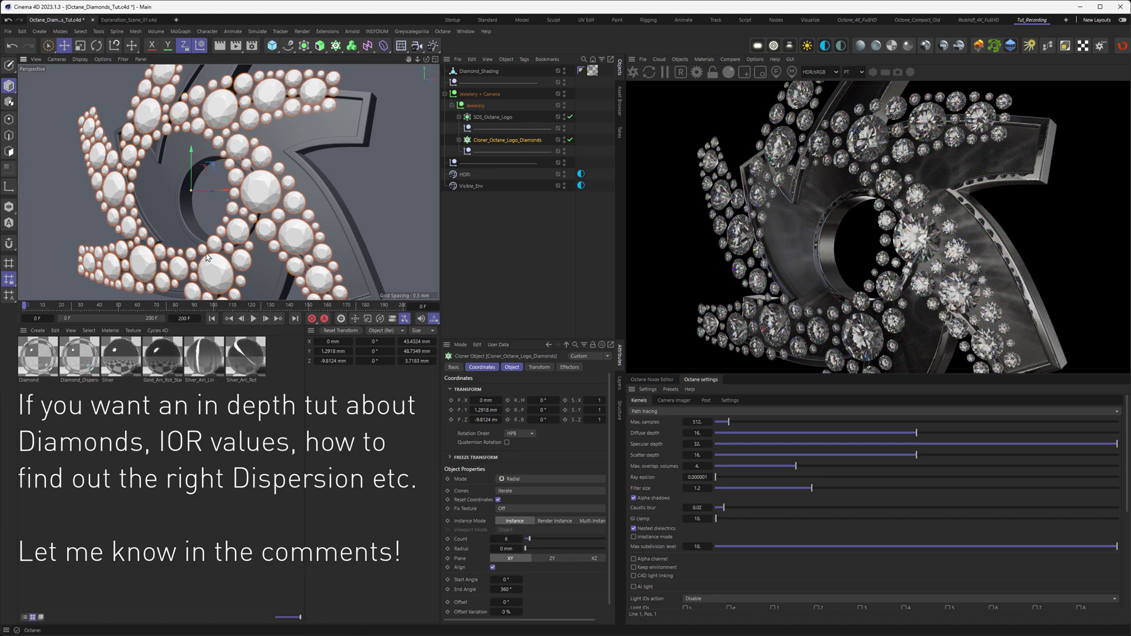
scroll(263, 203, "up", 5)
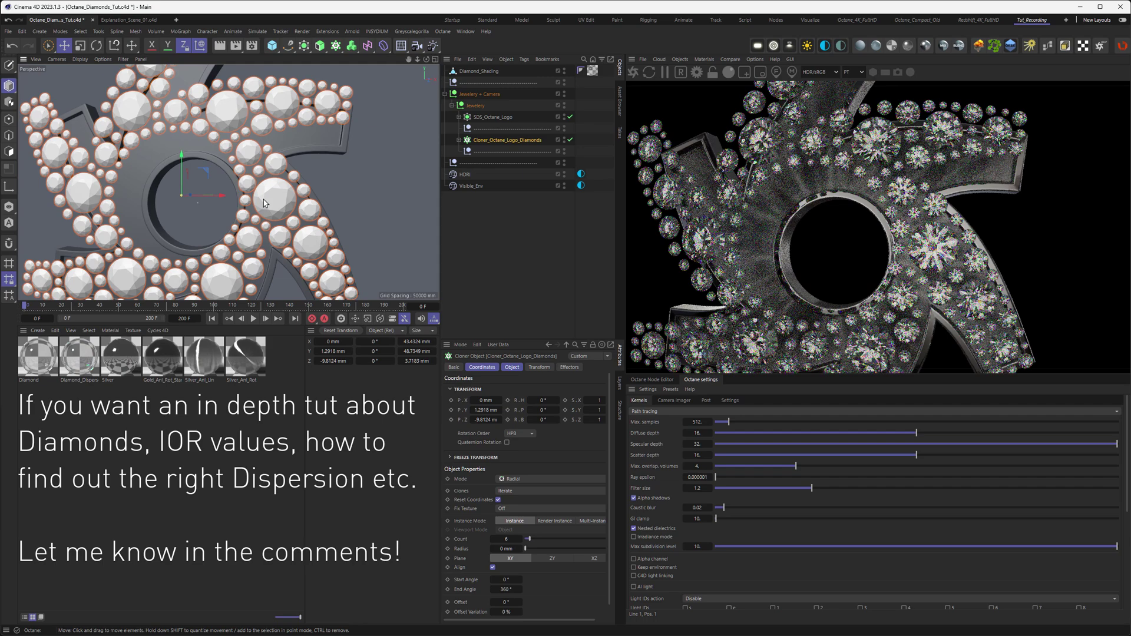
left_click_drag(264, 203, 278, 205, "alt")
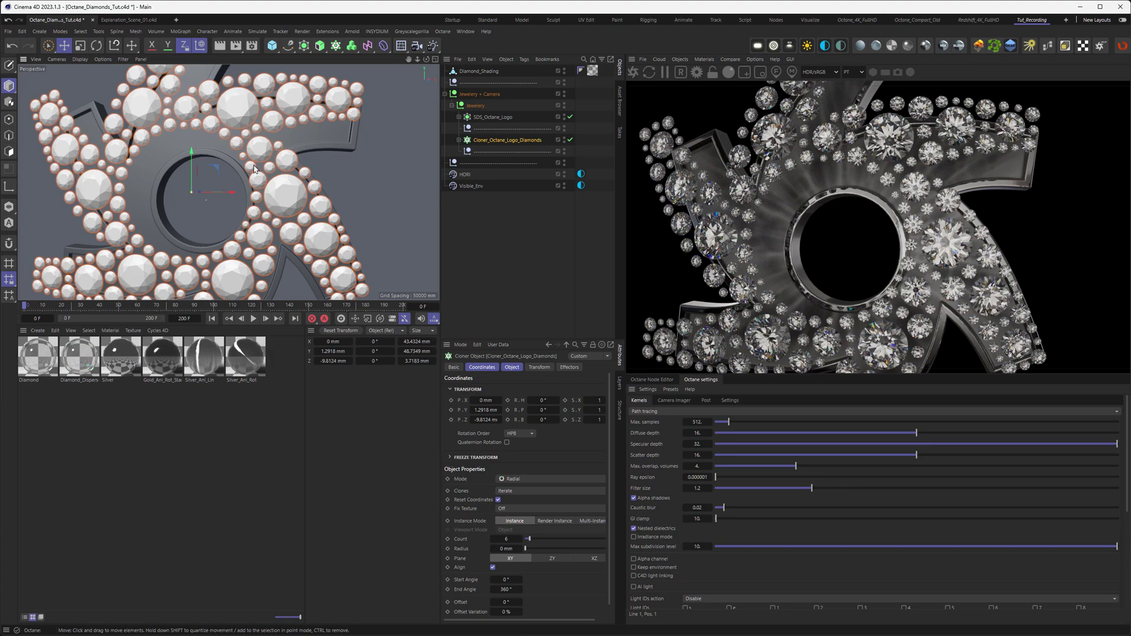
Set the diamond cloner's P.Z and P.Y positions to 0 mm.
left_click_drag(254, 170, 183, 172, "alt")
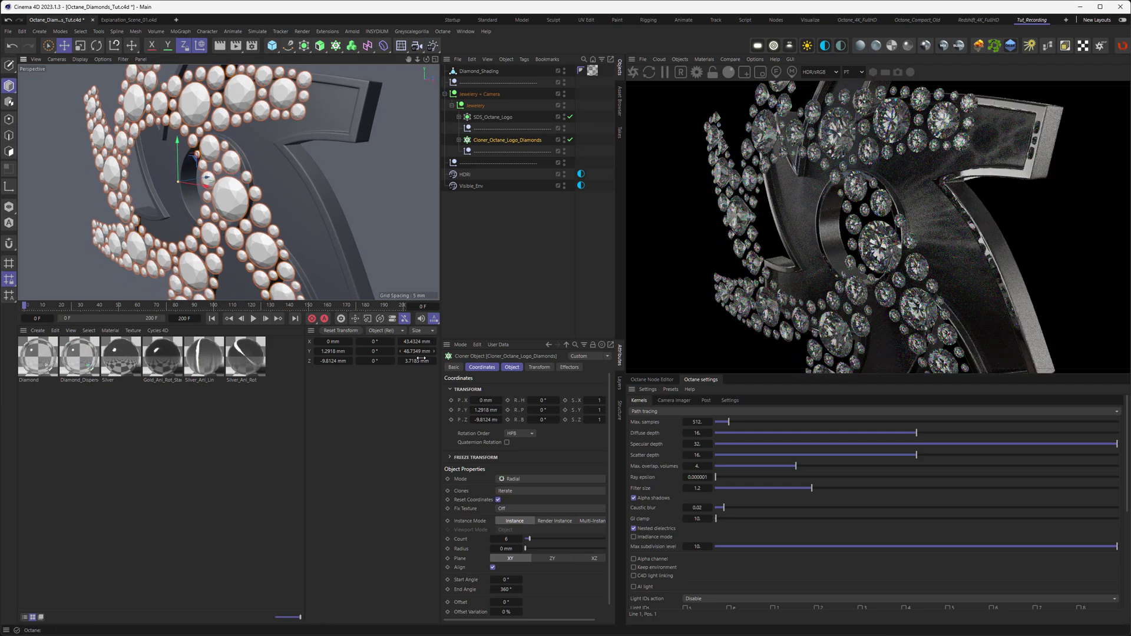
type("0")
key("Return")
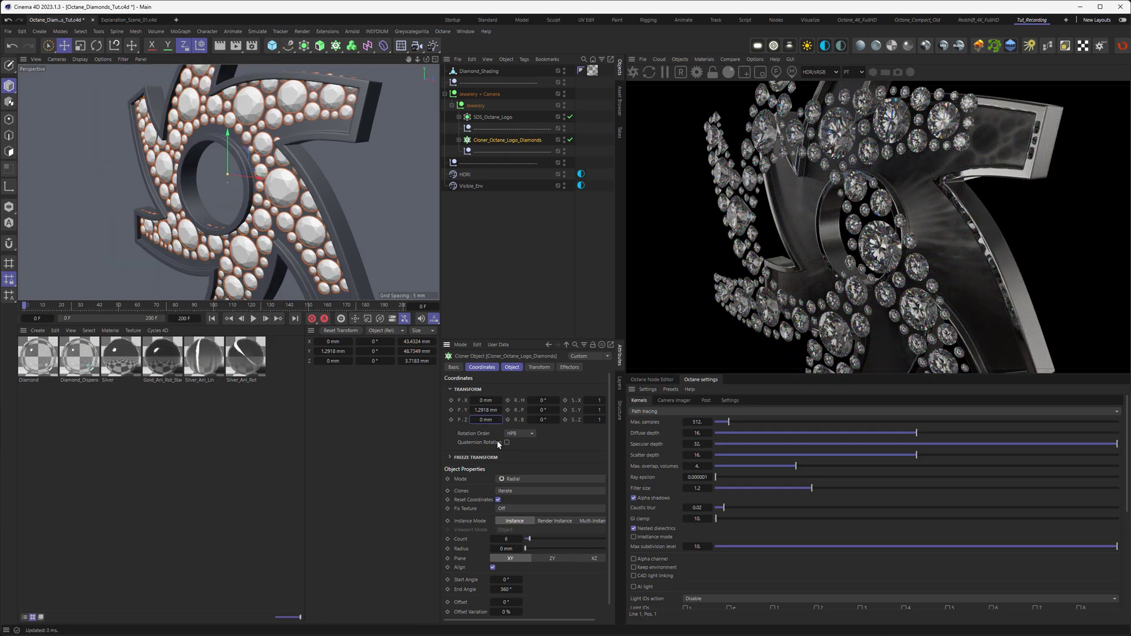
scroll(306, 205, "up", 2)
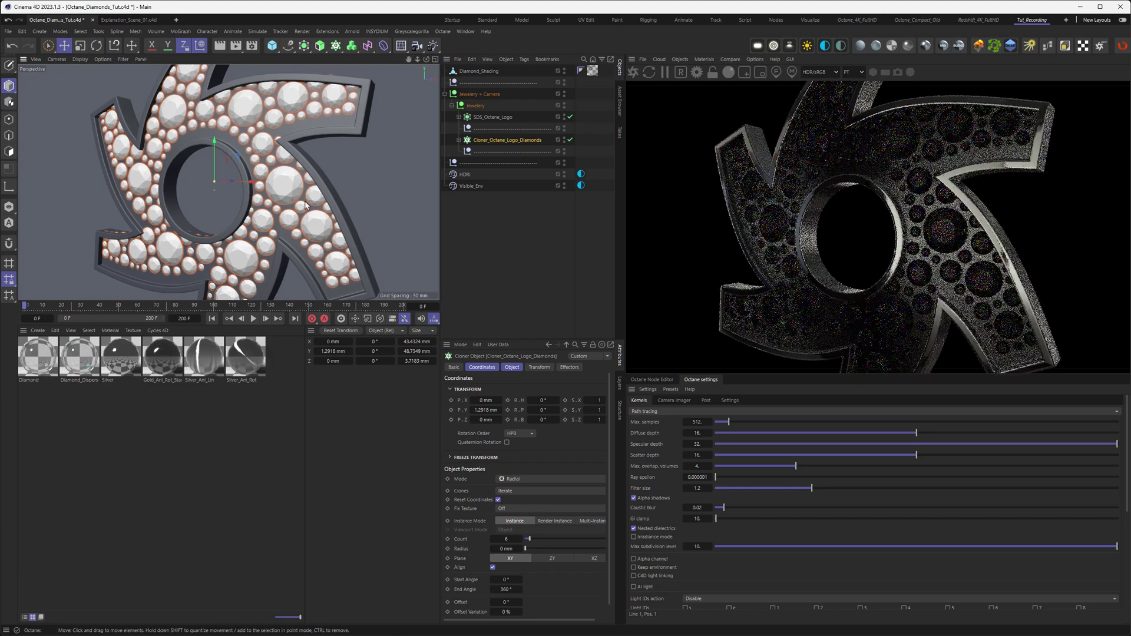
double_click(486, 410)
type("0")
key("Return")
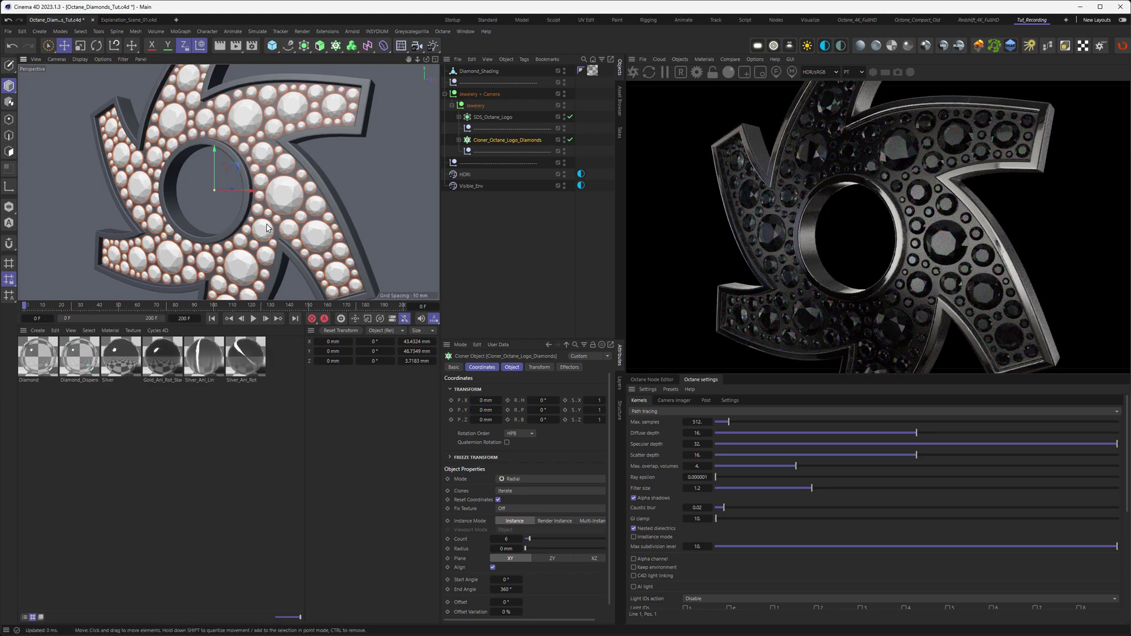
Orbit to a close frontal view of the seated diamonds, then pause the Octane live render.
left_click_drag(194, 177, 236, 177, "alt")
scroll(235, 177, "down", 3)
scroll(253, 177, "up", 2)
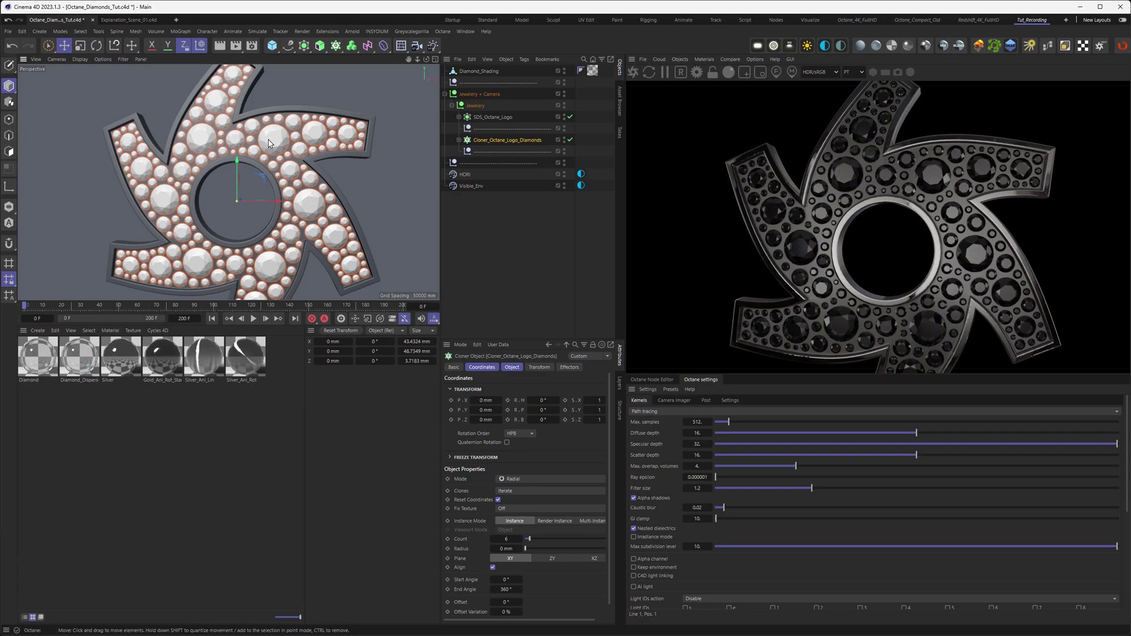
scroll(269, 150, "up", 4)
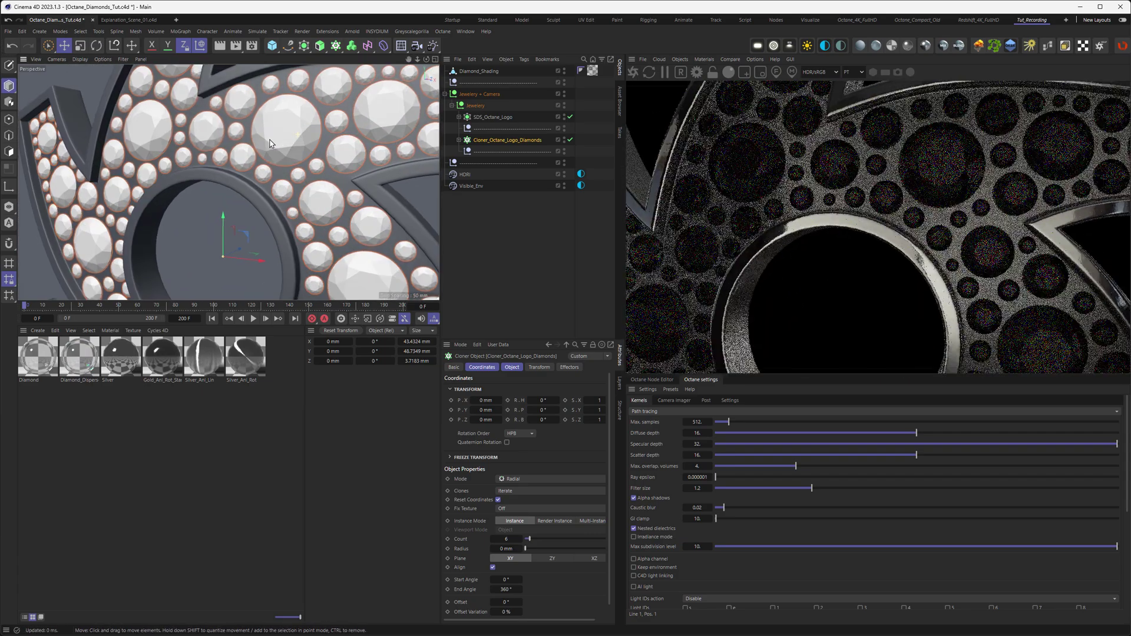
left_click_drag(265, 150, 235, 163, "alt")
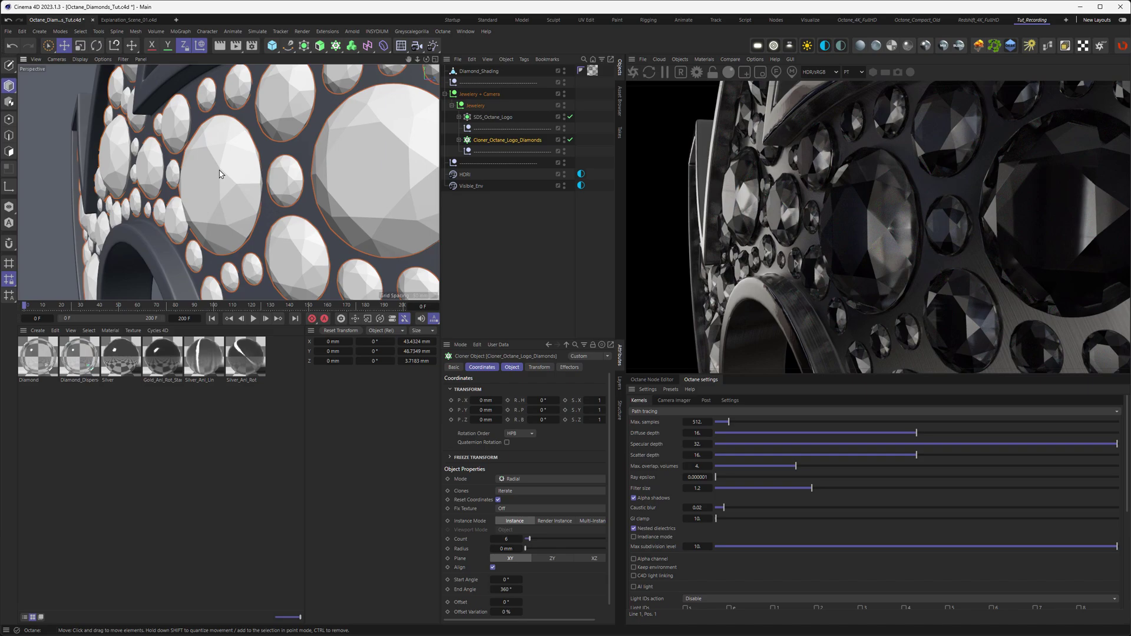
left_click_drag(219, 158, 191, 217, "alt")
left_click(665, 72)
scroll(299, 146, "up", 5)
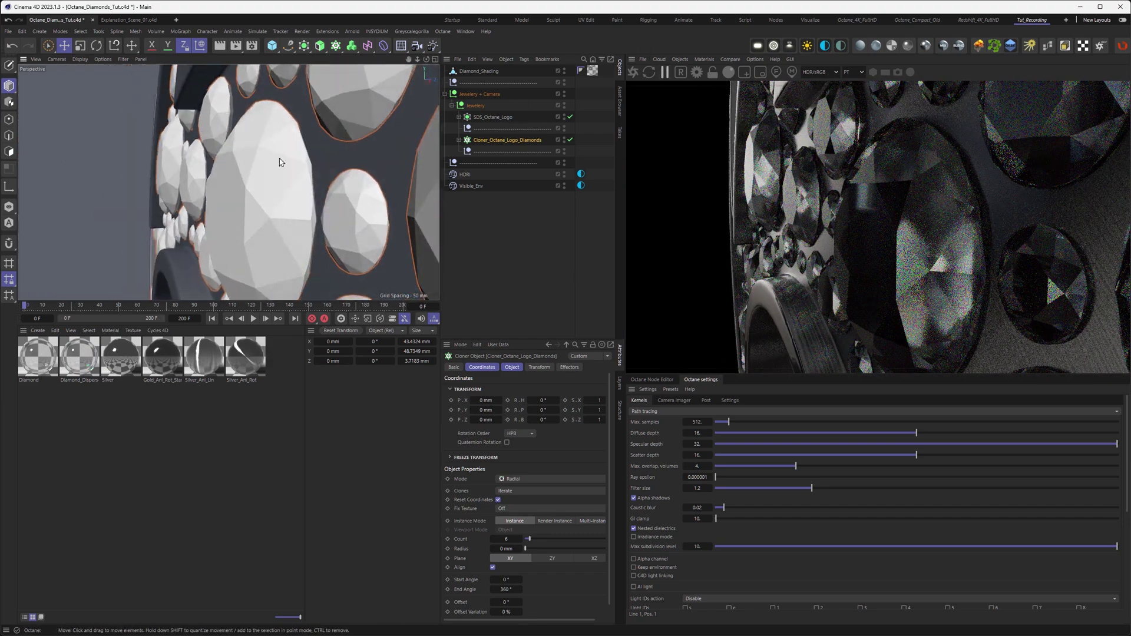
left_click_drag(298, 145, 280, 219, "alt")
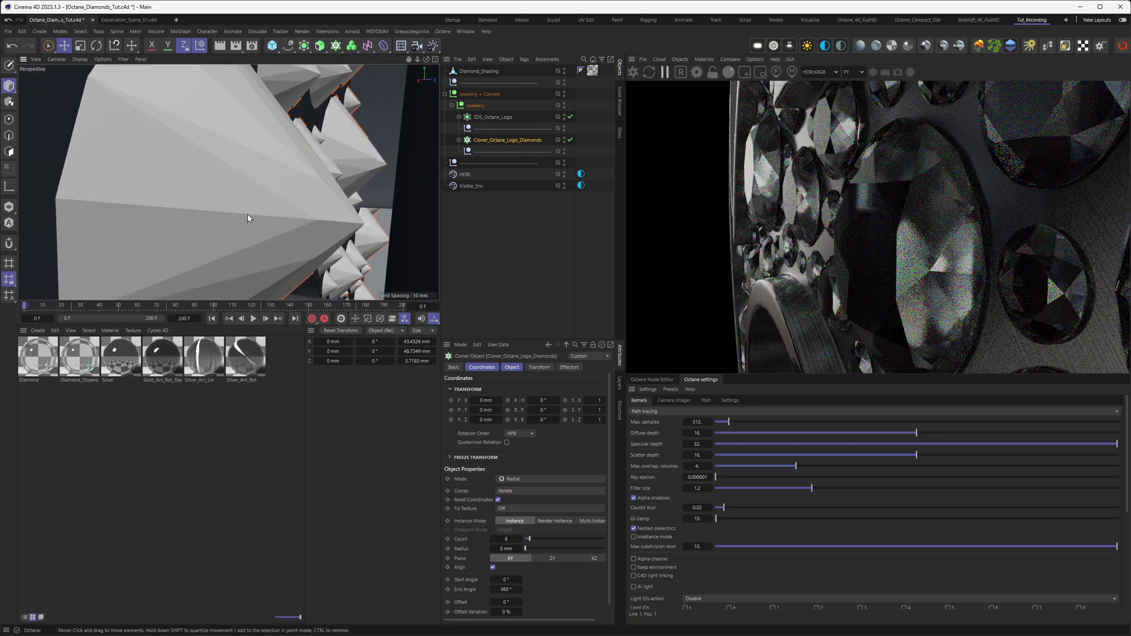
mouse_move(217, 192)
left_mouse_down("alt")
mouse_move(197, 182)
mouse_move(262, 185)
mouse_move(219, 197)
left_mouse_up("alt")
scroll(215, 196, "down", 8)
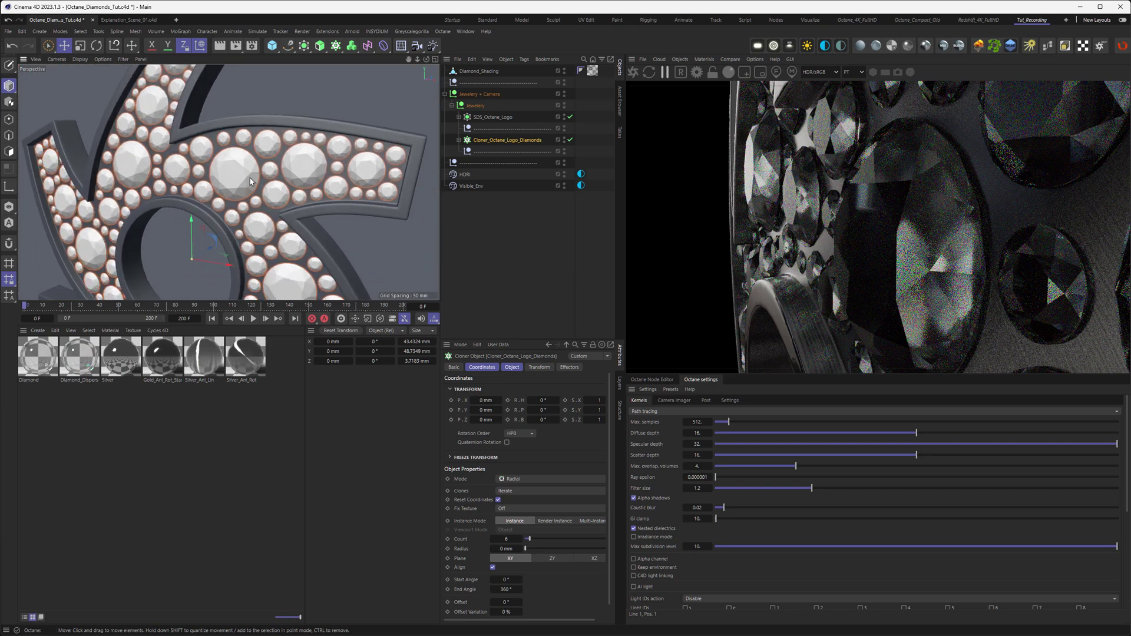
left_click_drag(253, 194, 282, 212, "alt")
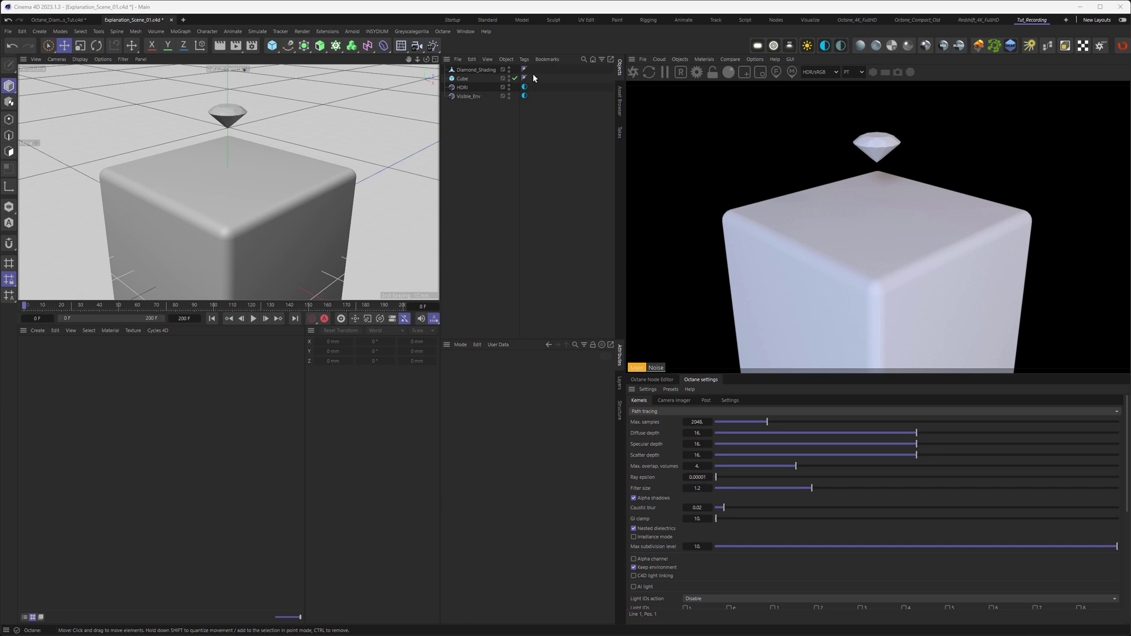
Create an Octane Metallic material, OctMetal1, and apply it to the Cube.
left_click(704, 59)
mouse_move(719, 105)
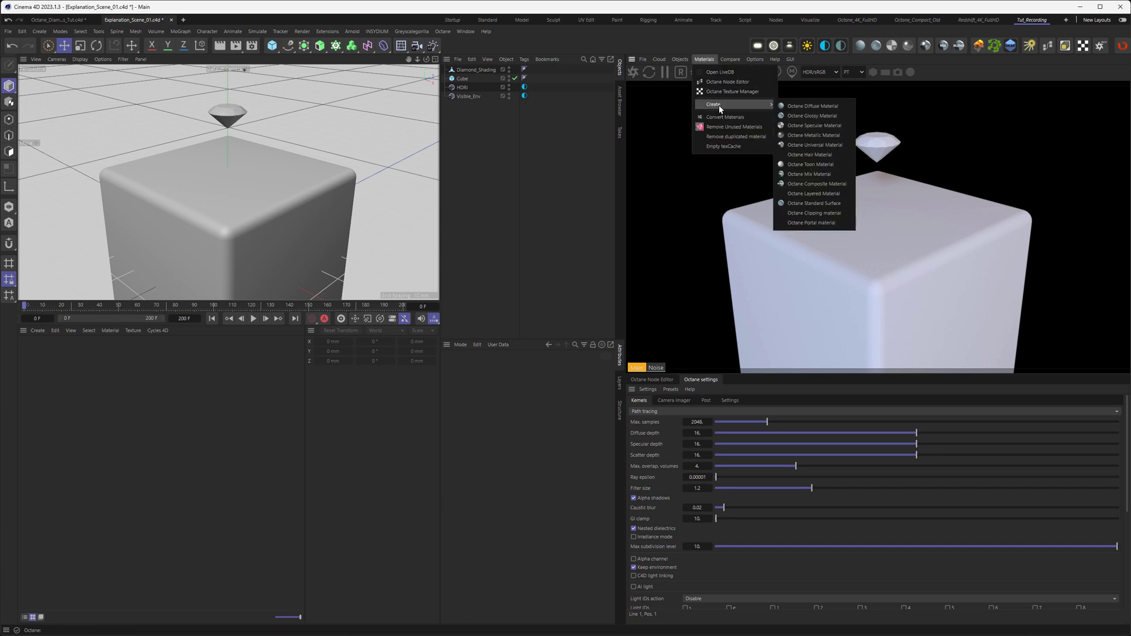
left_click(805, 135)
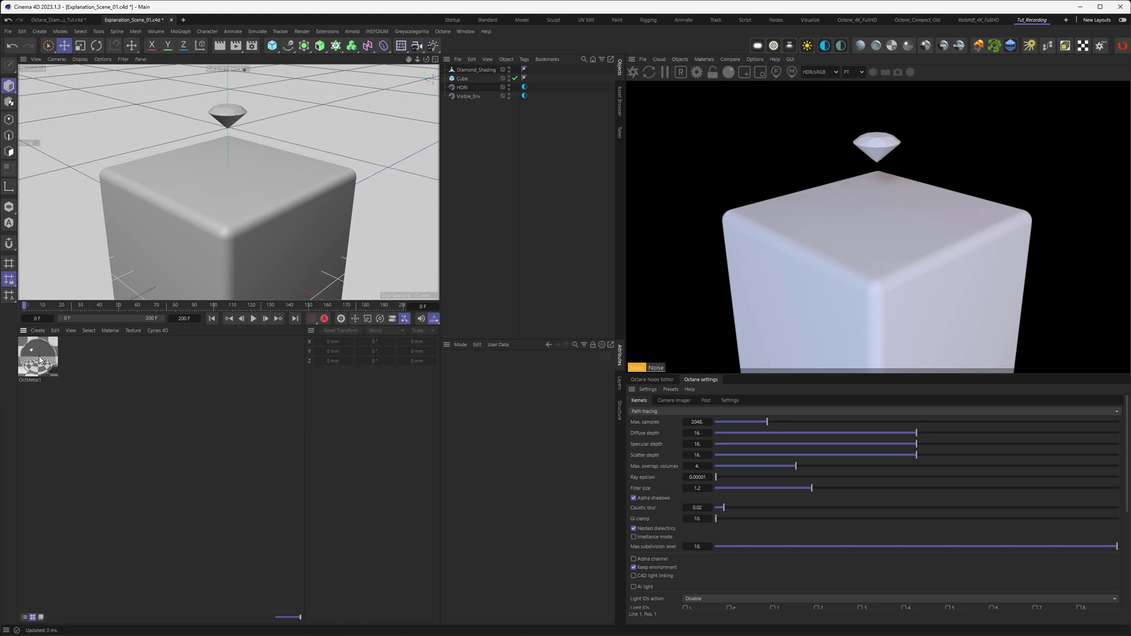
left_click_drag(43, 361, 201, 241)
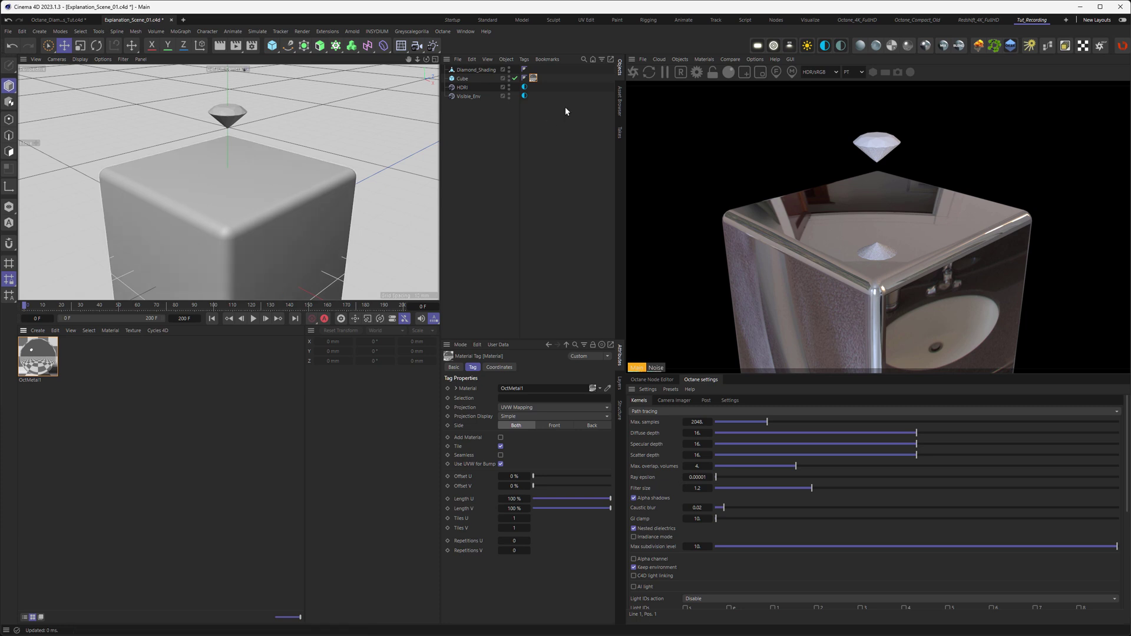
left_click(704, 59)
mouse_move(726, 106)
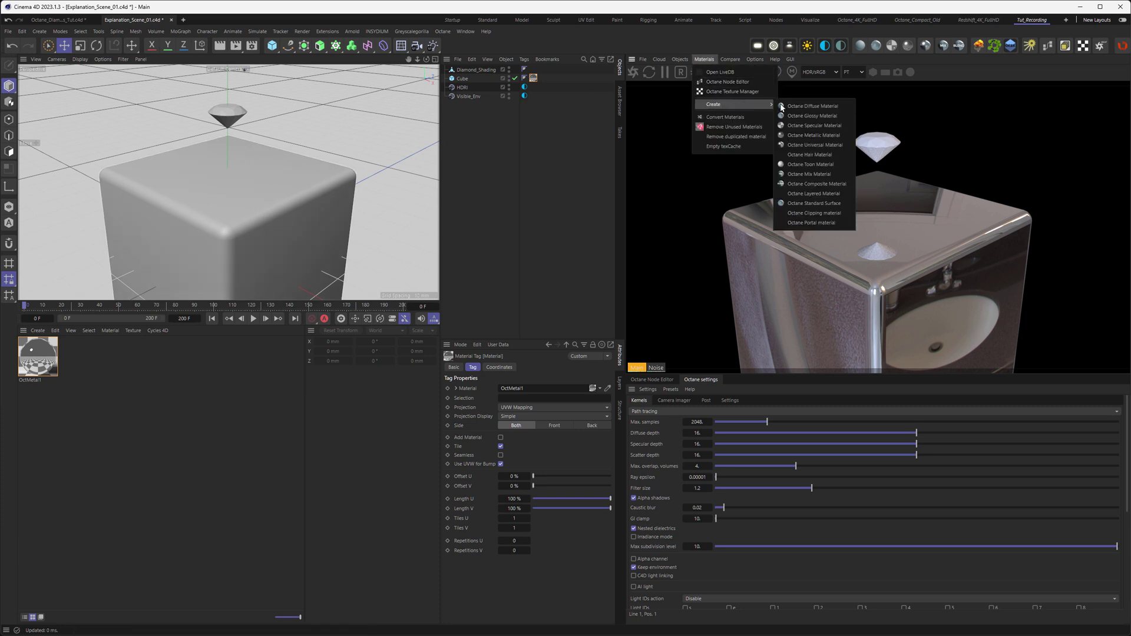
Create an Octane Specular material with a refraction index of 2.417.
left_click(814, 125)
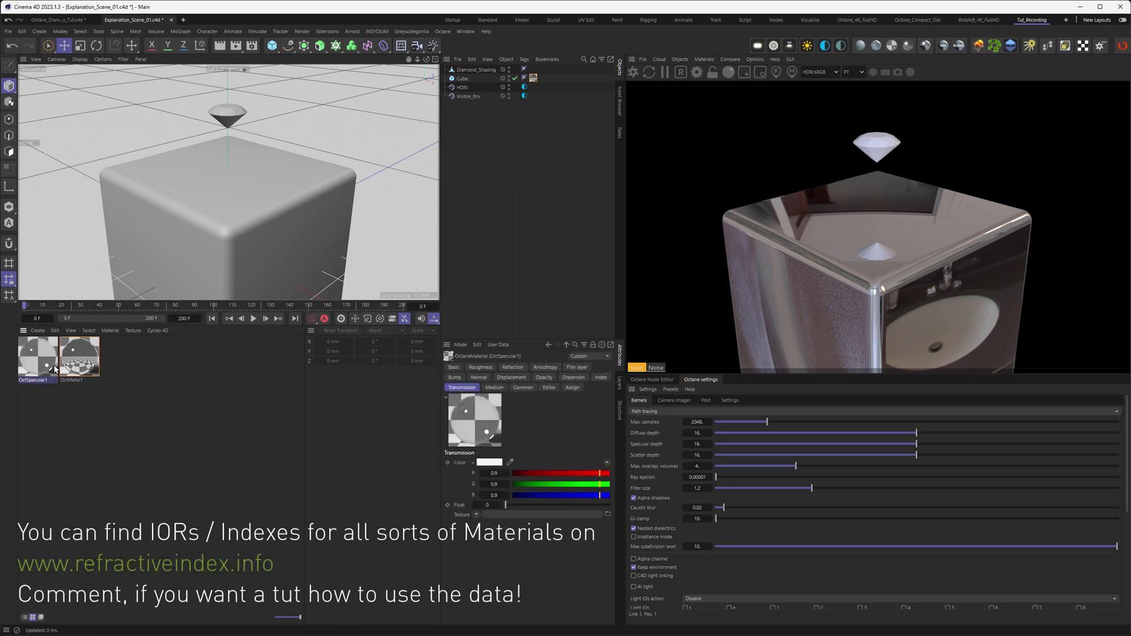
left_click(600, 378)
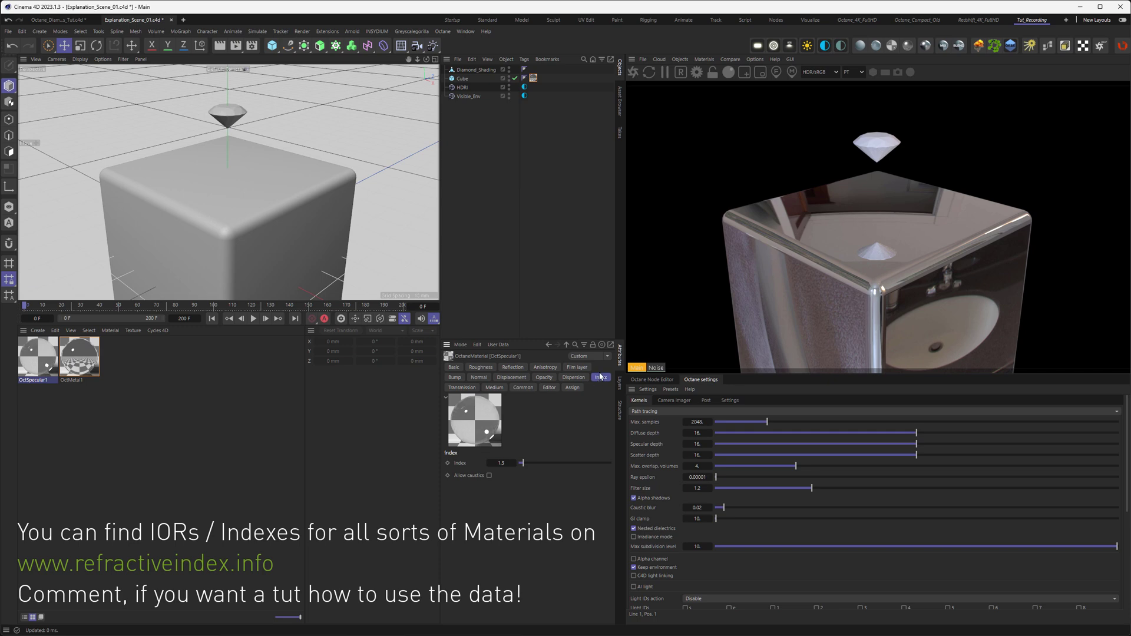
left_click(501, 463)
key("Return")
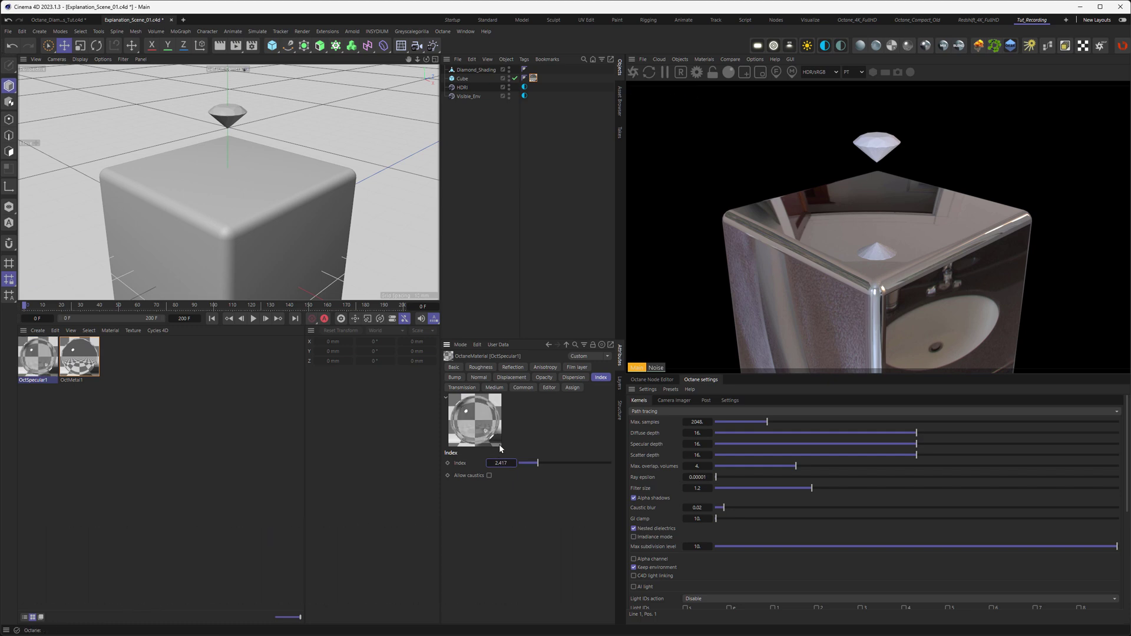
Set the specular material's transmission colour to white, R, G and B at 1.
left_click(462, 387)
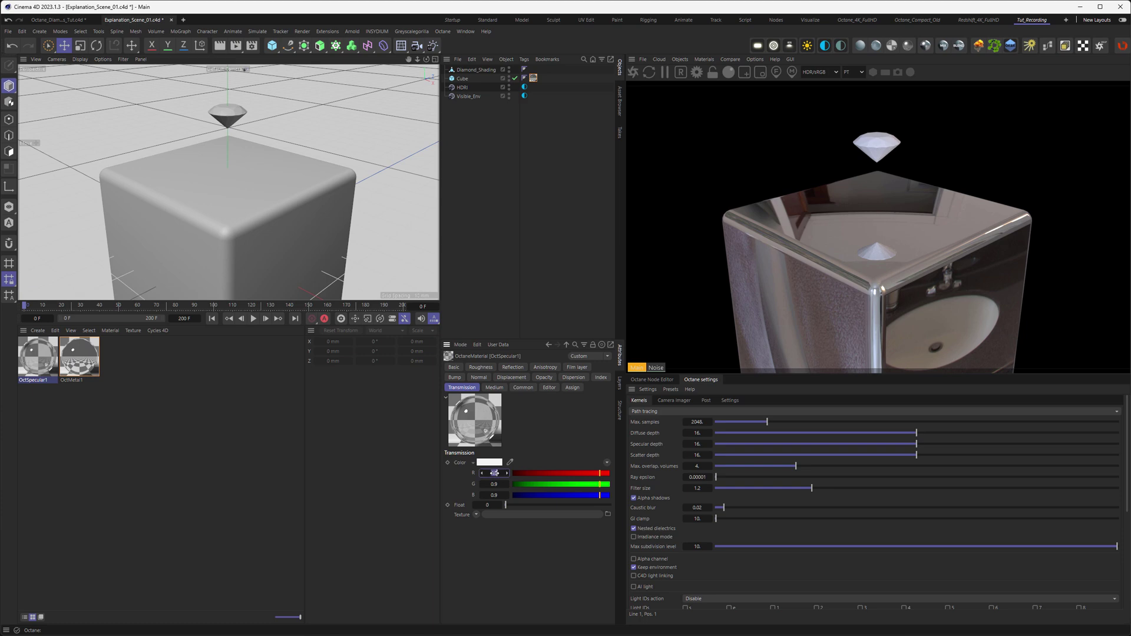
type("1")
key("Tab")
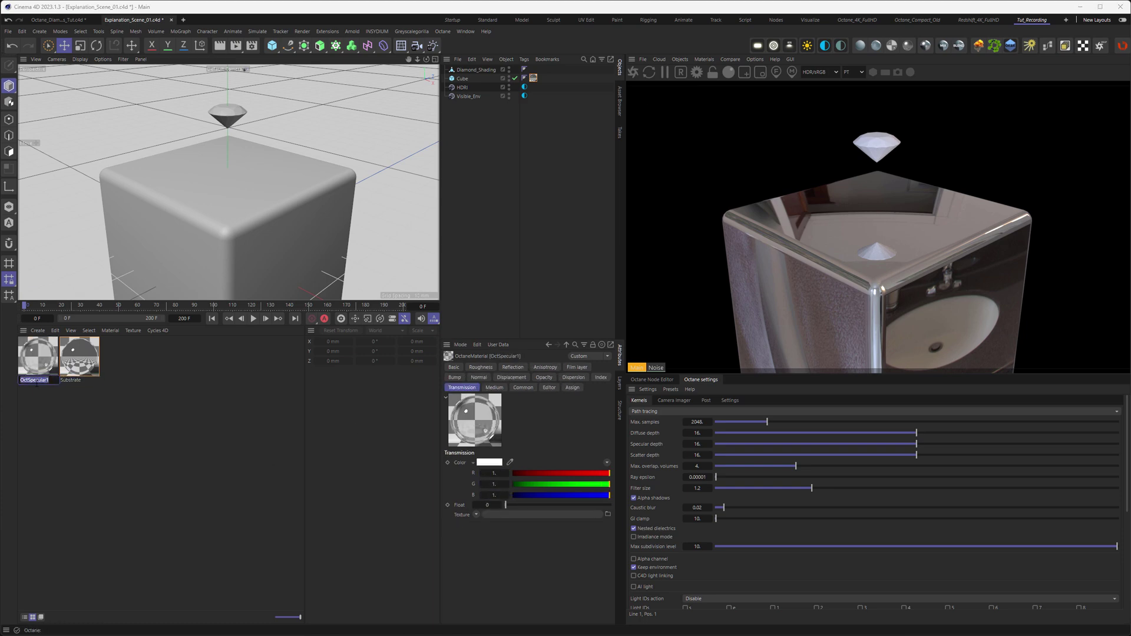
Apply the Diamond material to the Diamond_Shading object.
left_click_drag(26, 352, 480, 69)
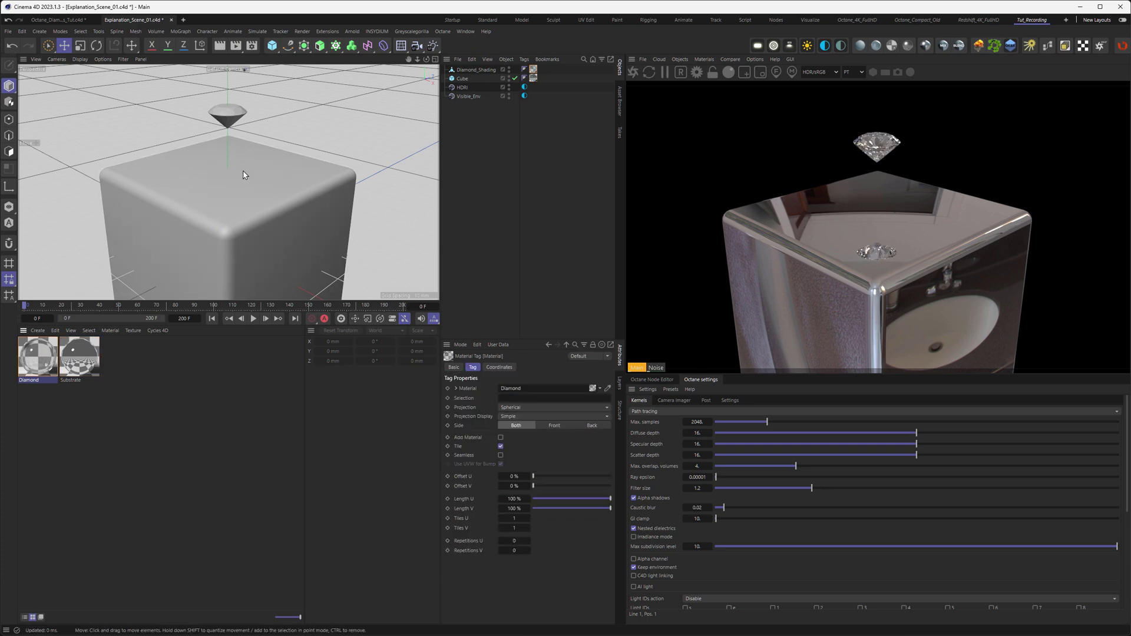
scroll(244, 180, "up", 5)
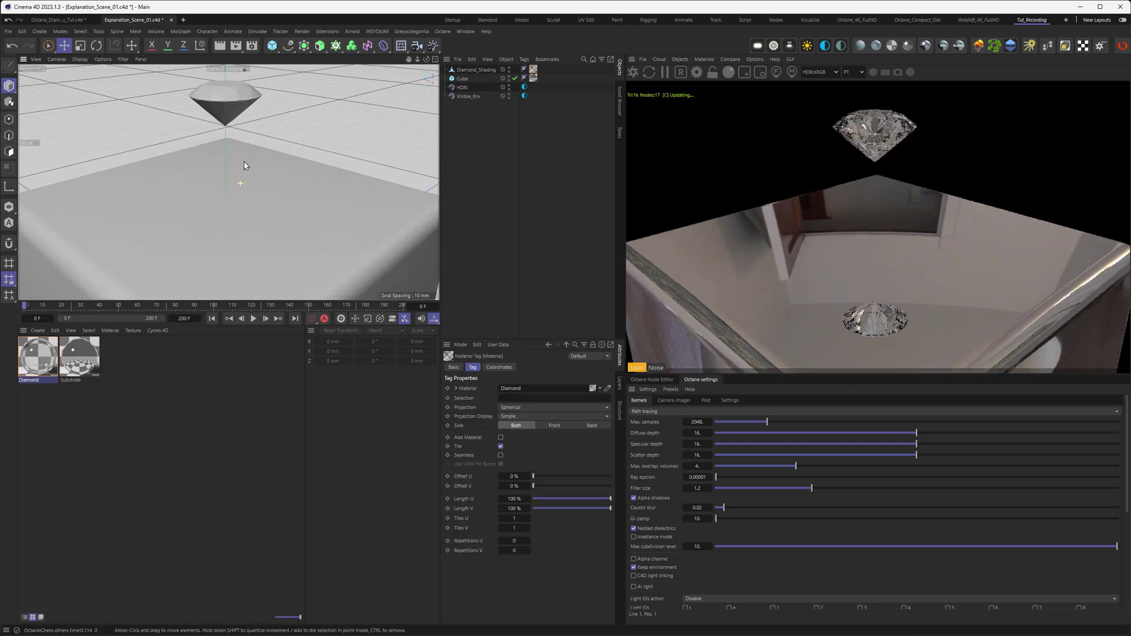
scroll(245, 171, "down", 2)
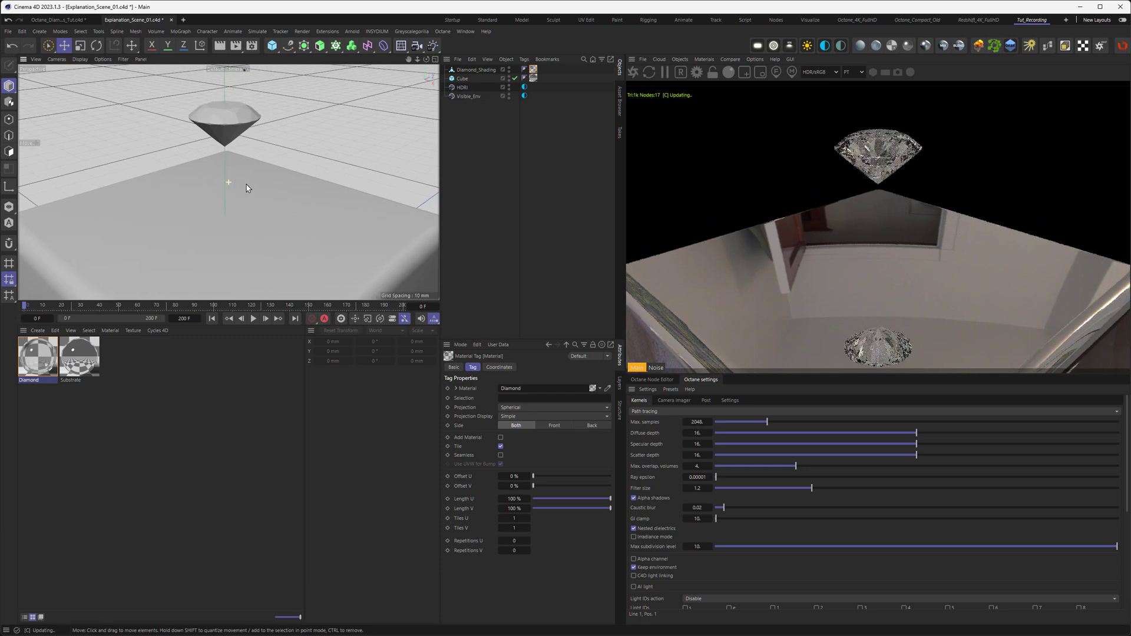
Move Diamond_Shading along Y to 33.5688 mm, just above the cube top.
left_click(457, 70)
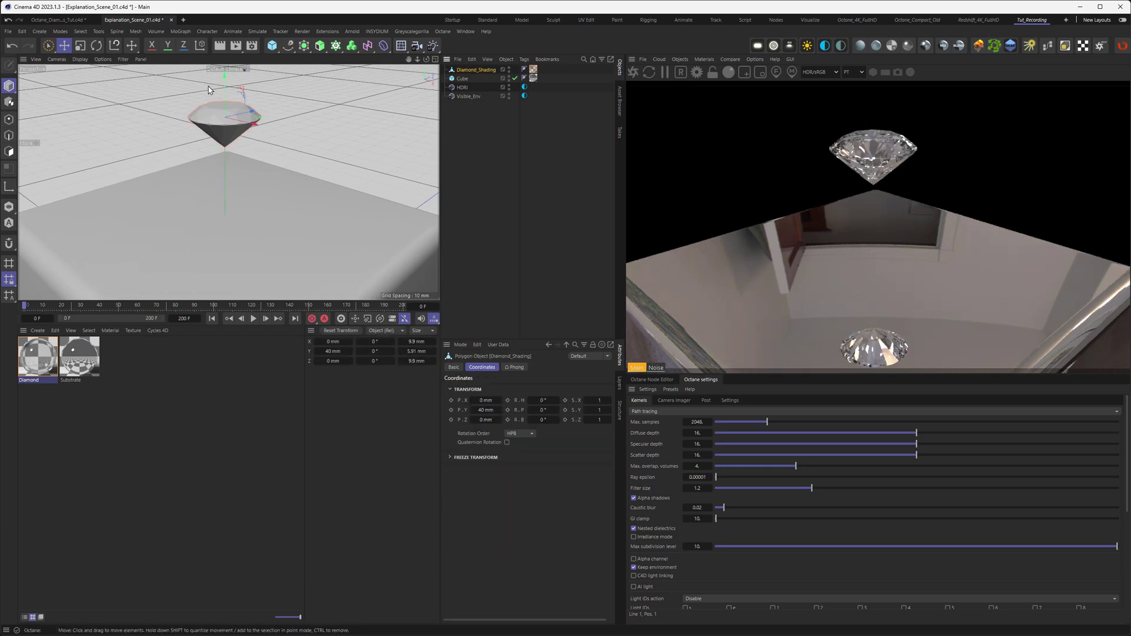
left_click_drag(223, 94, 226, 188)
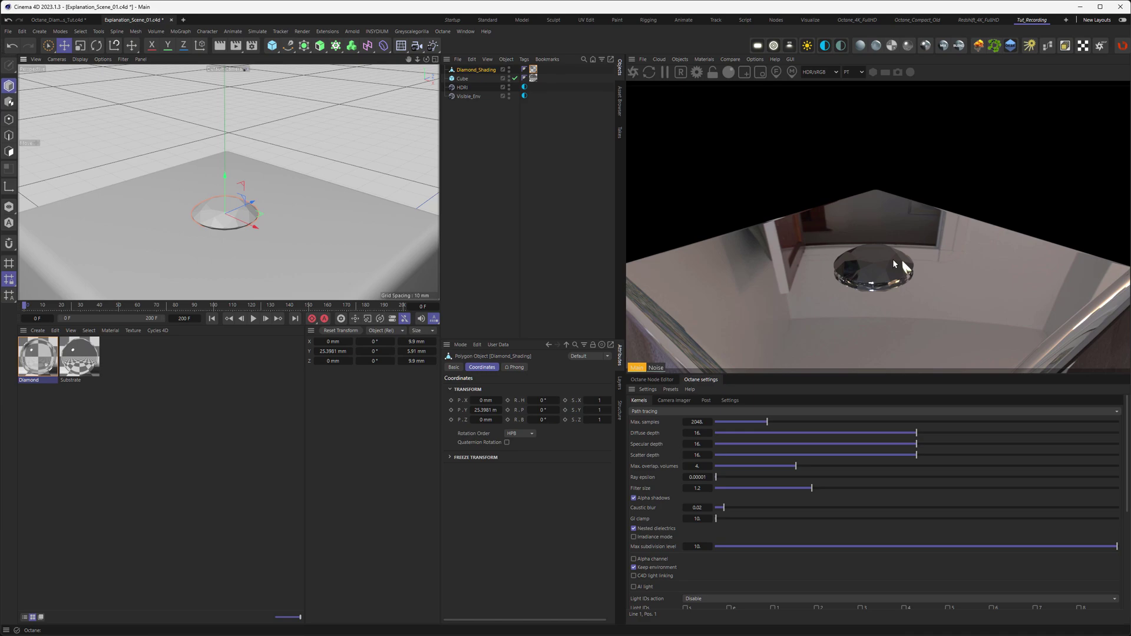
scroll(253, 206, "up", 5)
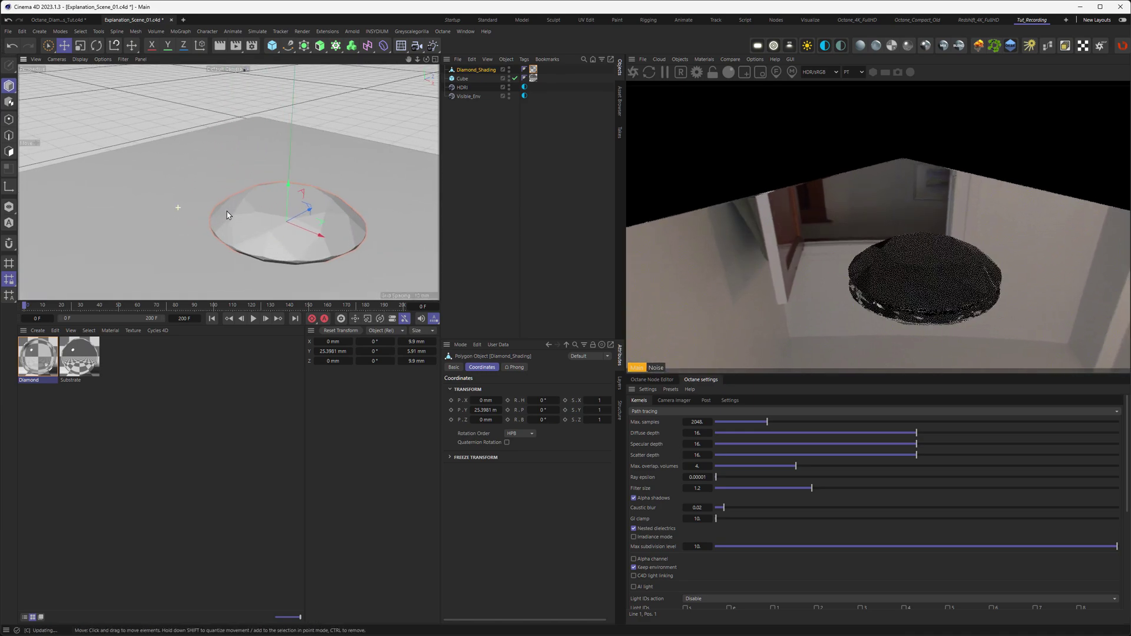
scroll(254, 205, "up", 3)
mouse_move(255, 201)
left_mouse_down("alt")
mouse_move(262, 172)
mouse_move(272, 202)
left_mouse_up("alt")
scroll(268, 201, "down", 3)
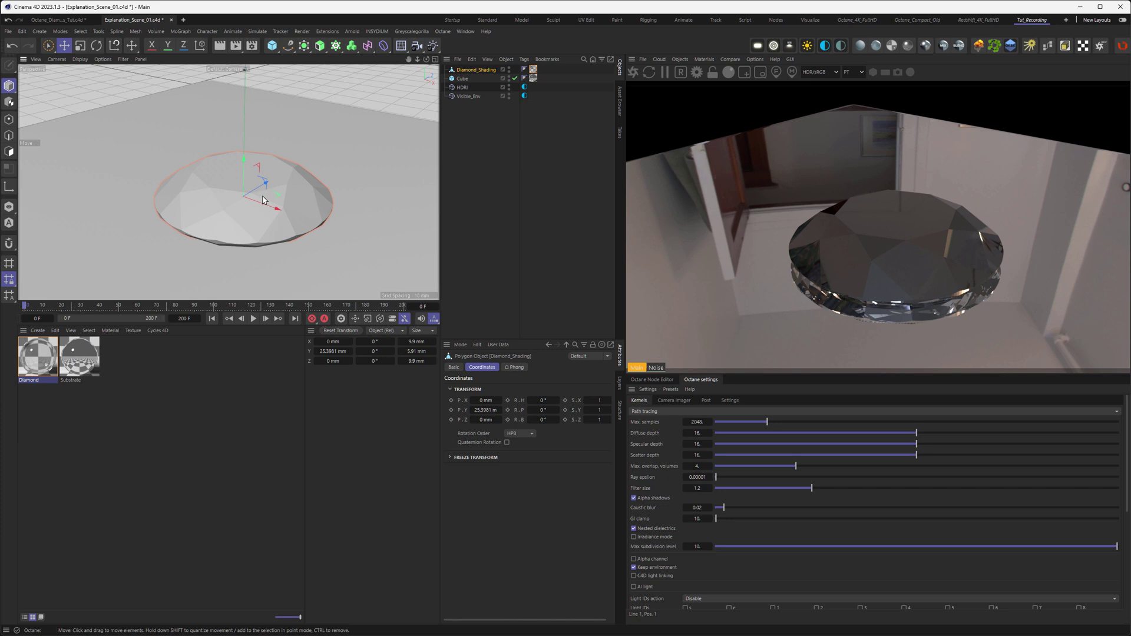
scroll(264, 200, "down", 5)
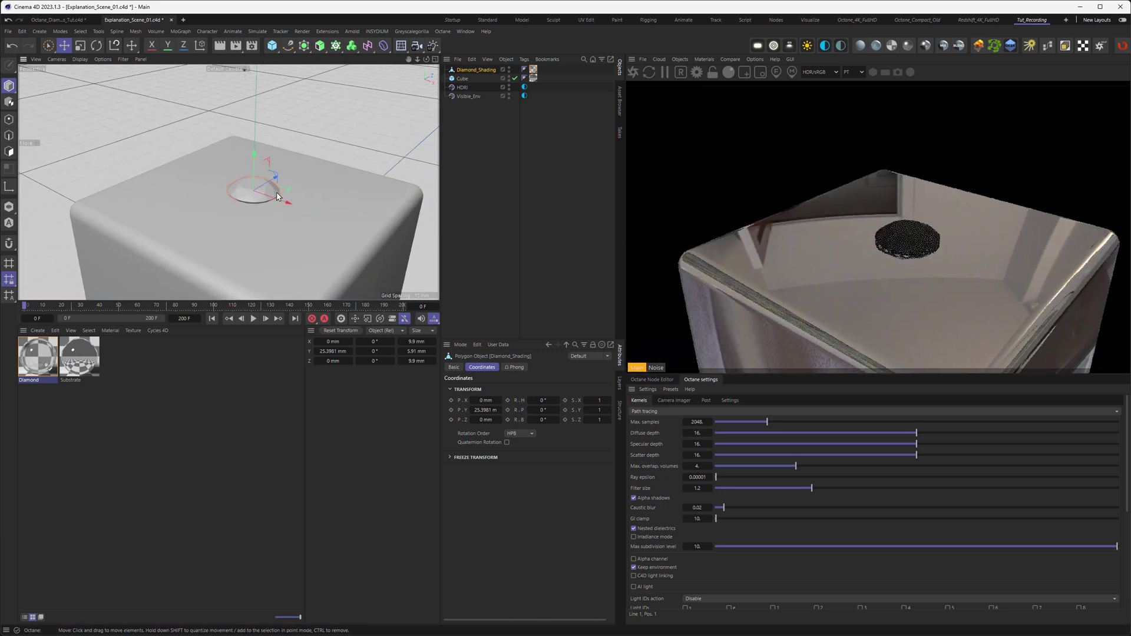
mouse_move(231, 158)
left_mouse_down()
mouse_move(231, 124)
mouse_move(244, 152)
mouse_move(234, 153)
left_mouse_up()
scroll(241, 152, "up", 4)
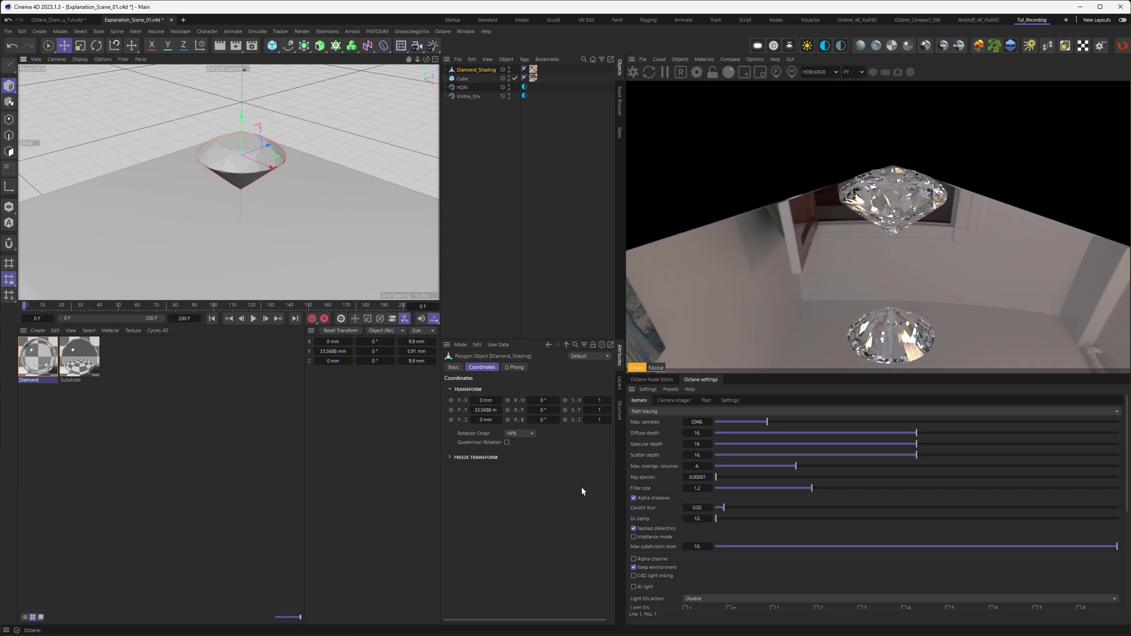
Duplicate Diamond_Shading and scale the copy to 1.1 on X, Y and Z.
left_click_drag(473, 69, 478, 79, "ctrl")
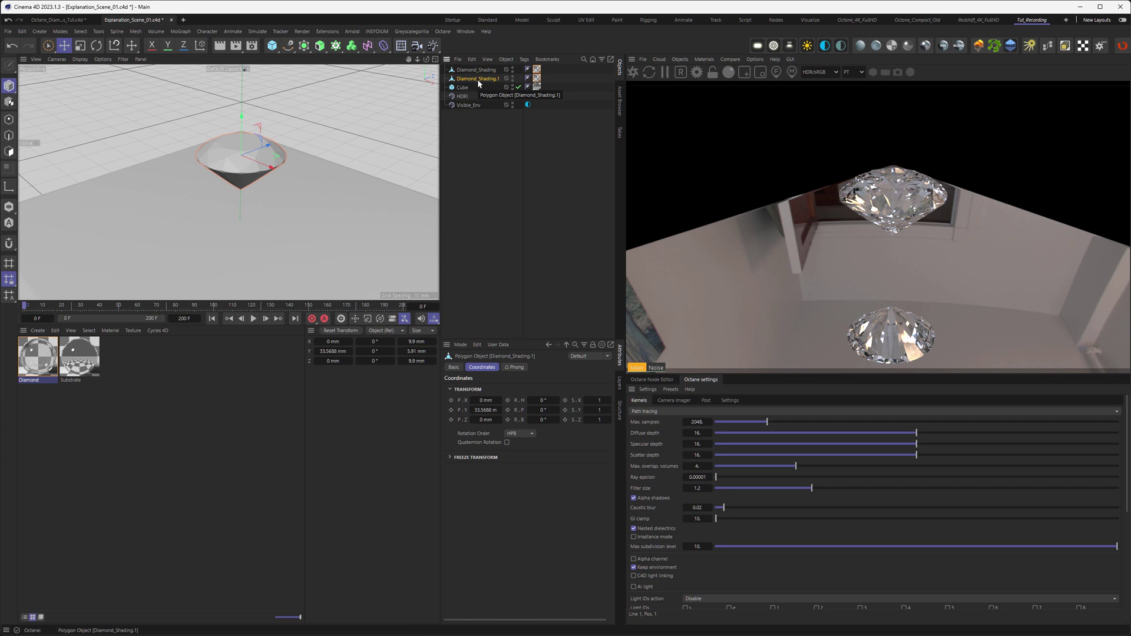
left_click(599, 400)
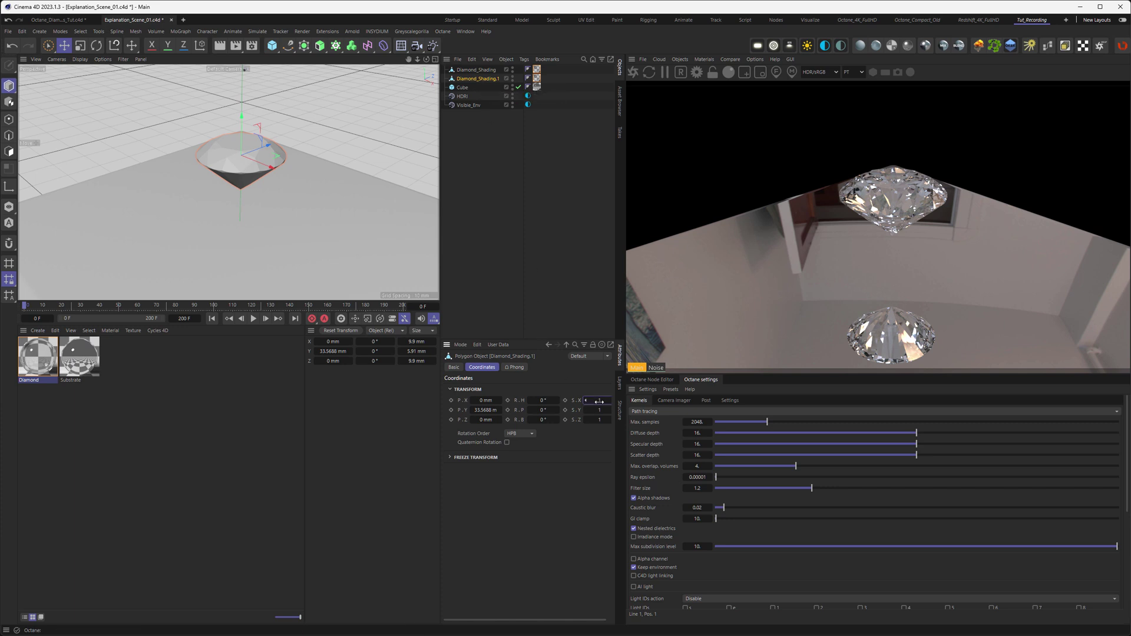
left_click(600, 409)
type("1.1")
key("Tab")
type("1.1")
key("Return")
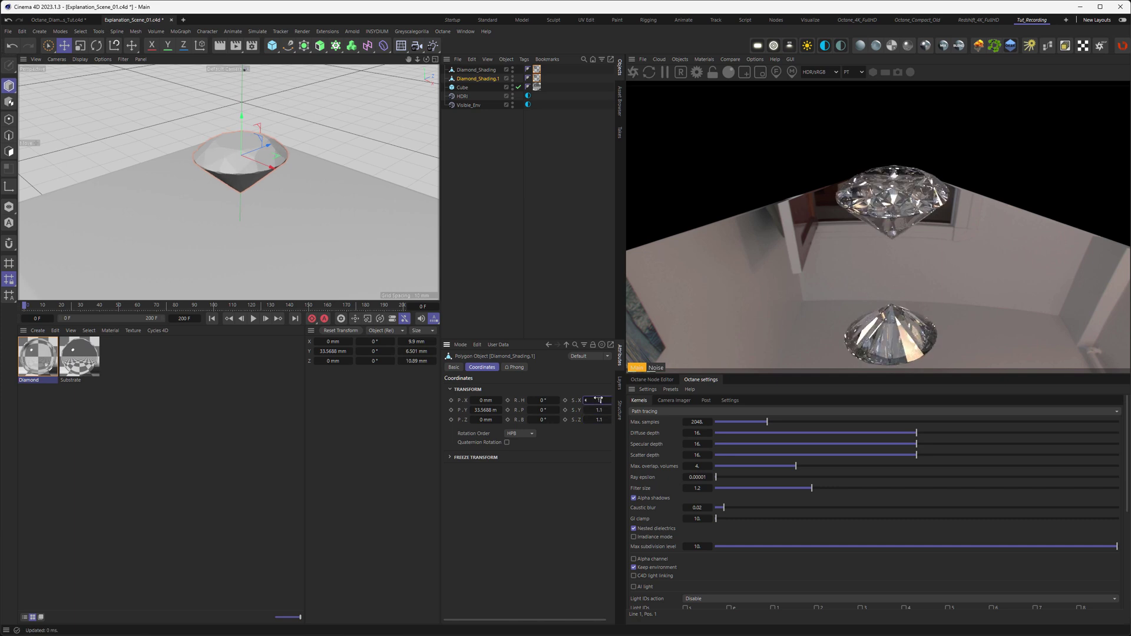
type("1.1")
key("Return")
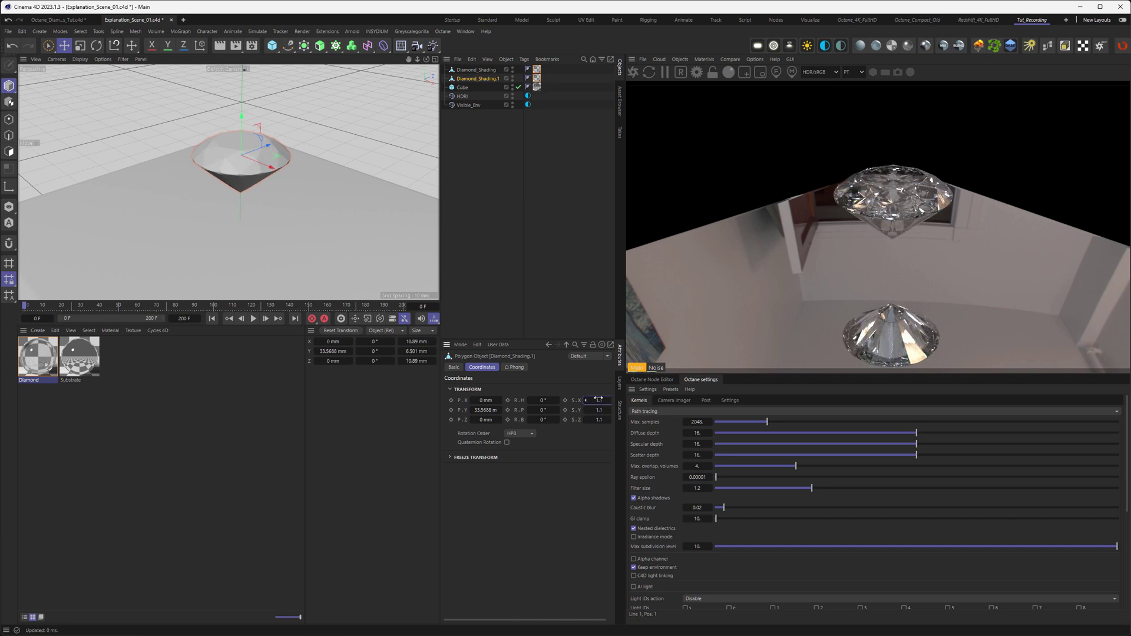
Compare both diamonds in the Front view, then return to the perspective view.
key("F4")
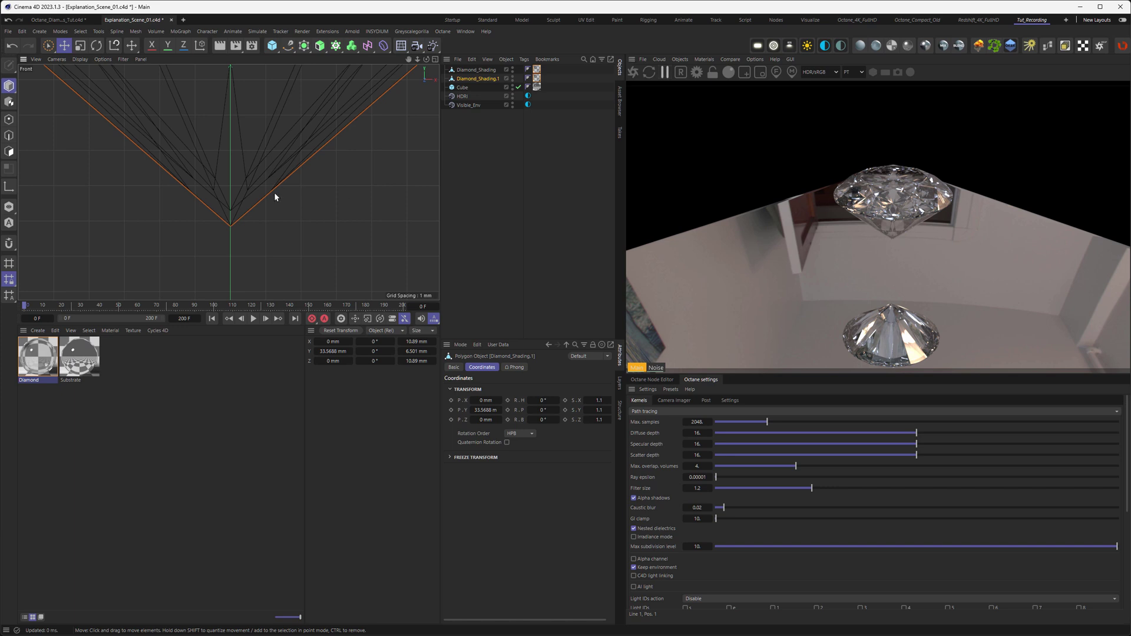
scroll(274, 194, "up", 3)
scroll(276, 255, "down", 4)
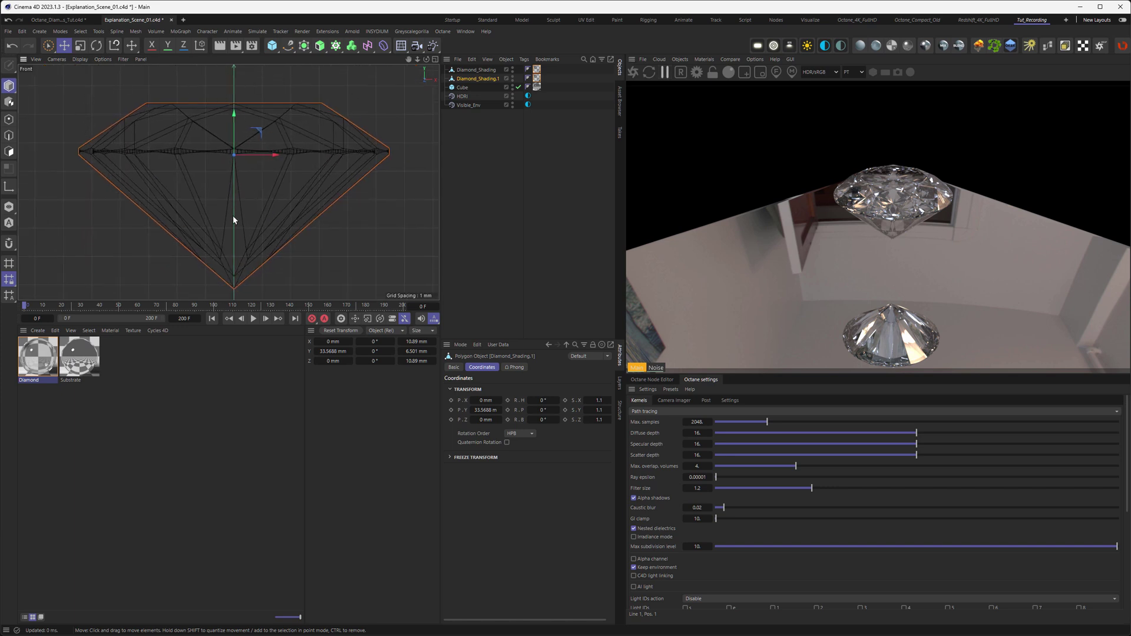
left_click(477, 70)
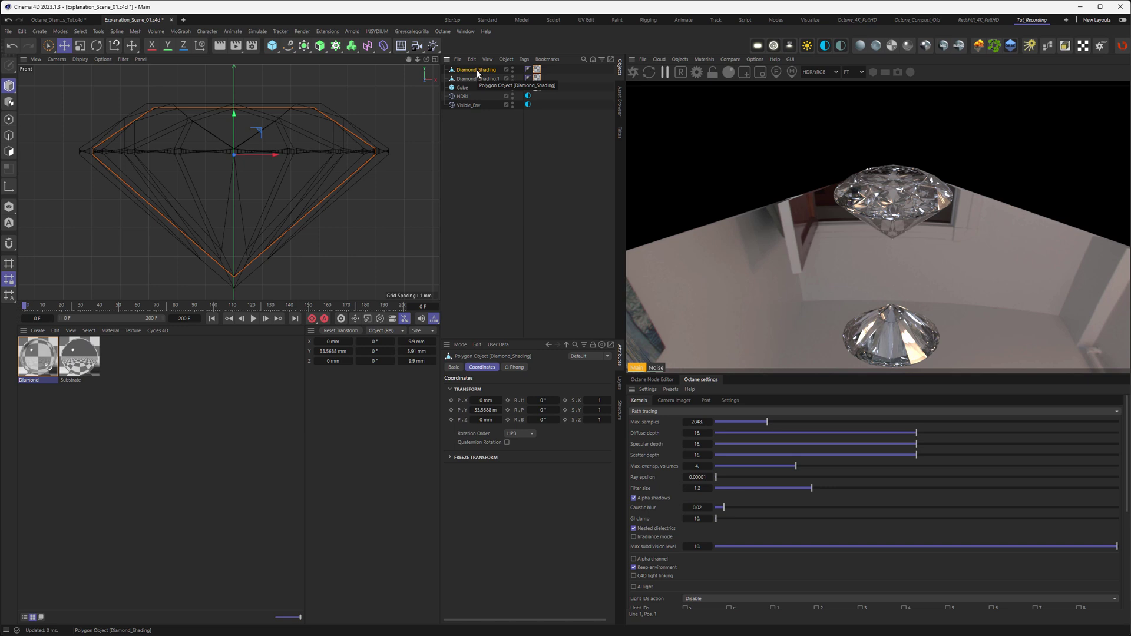
key("F1")
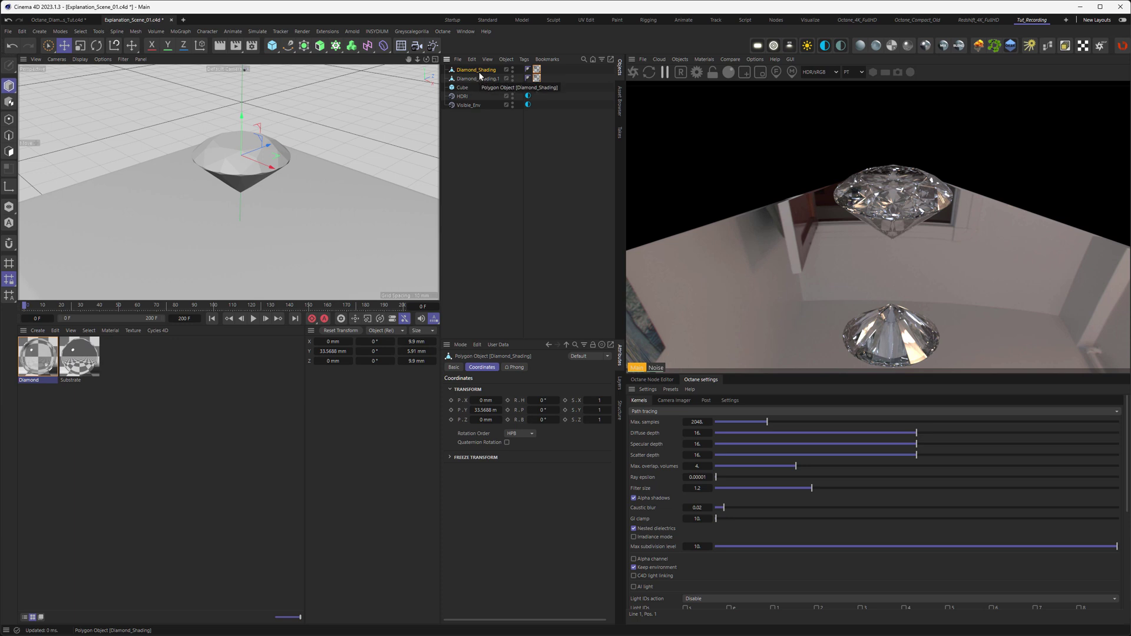
Create an Octane Clipping material, OctClipping1, and drag it onto Diamond_Shading.1.
left_click(707, 60)
mouse_move(724, 104)
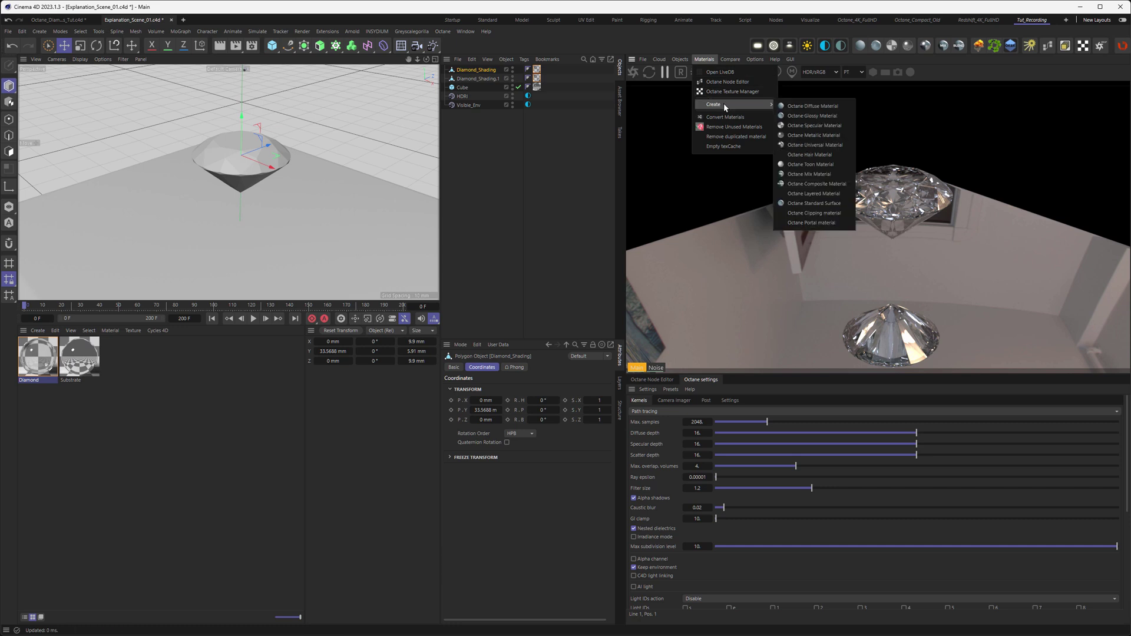
left_click(821, 214)
left_click(150, 482)
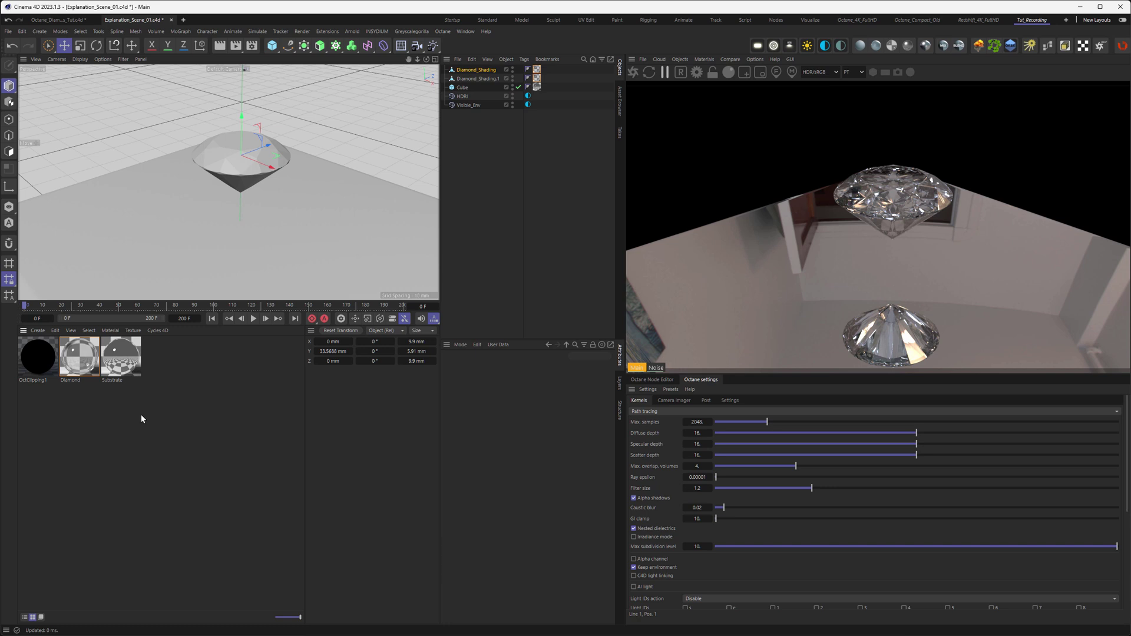
left_click_drag(37, 366, 537, 79)
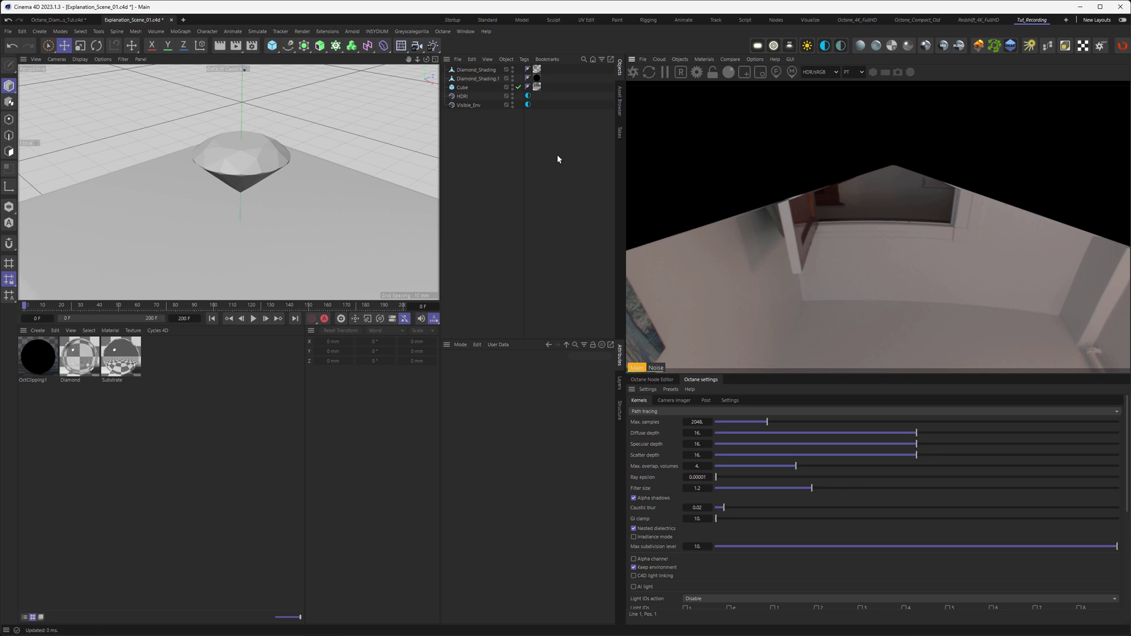
Select Diamond_Shading and Diamond_Shading.1 and drag them down to Y 25.5094 mm.
left_click(471, 79)
left_click(471, 70, "shift")
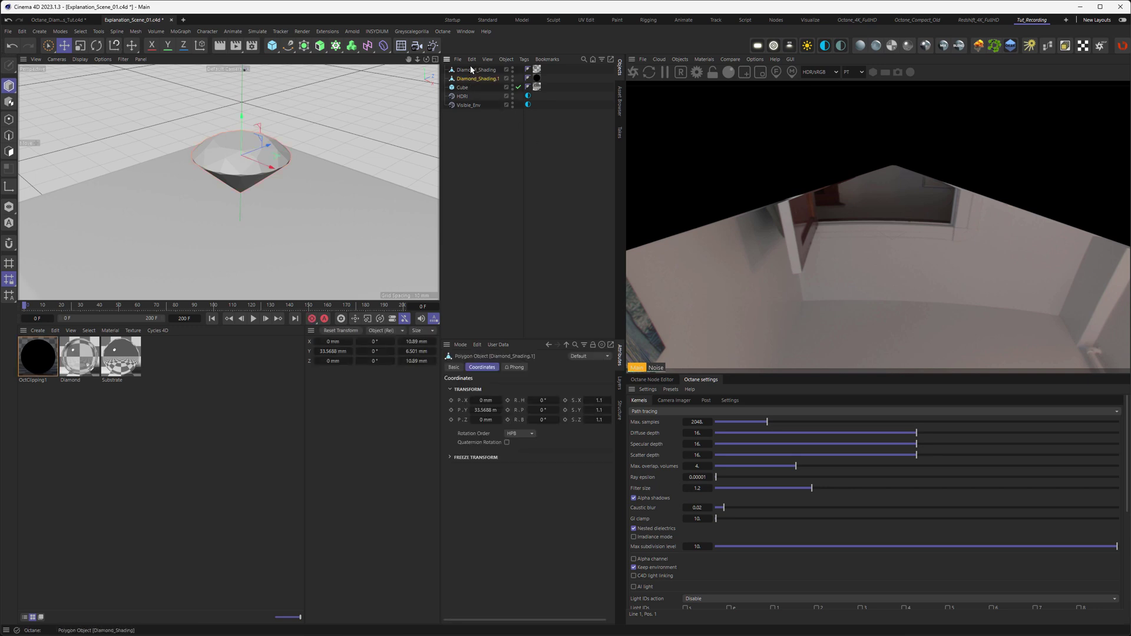
left_click_drag(240, 122, 245, 194)
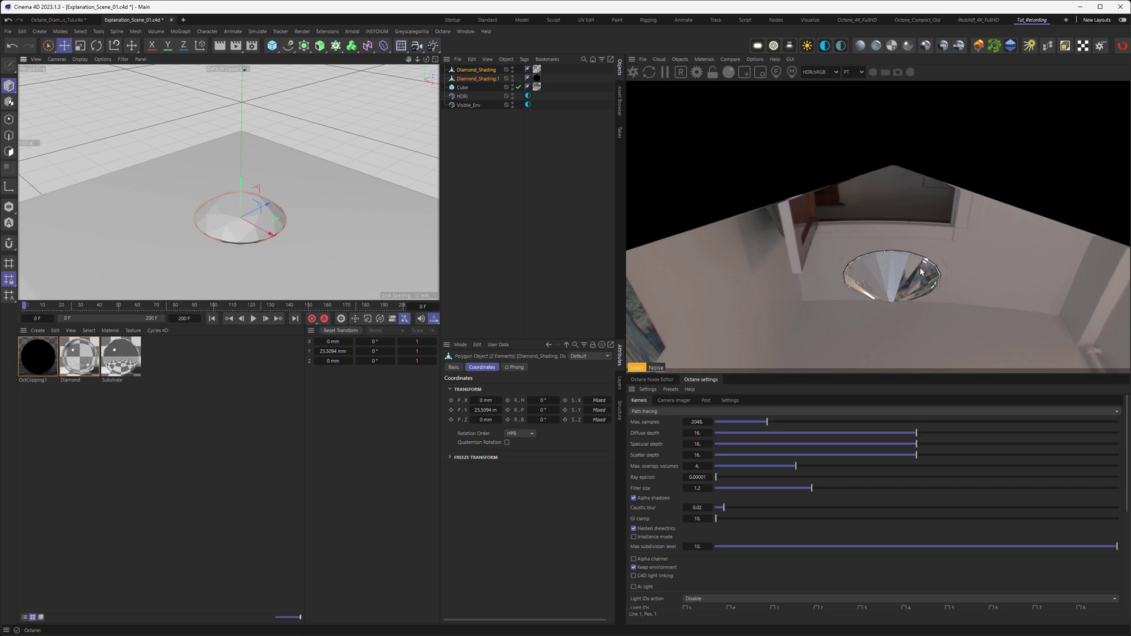
Uncheck 'Custom ray epsilon enabled' in OctClipping1's Basic settings.
left_click(45, 361)
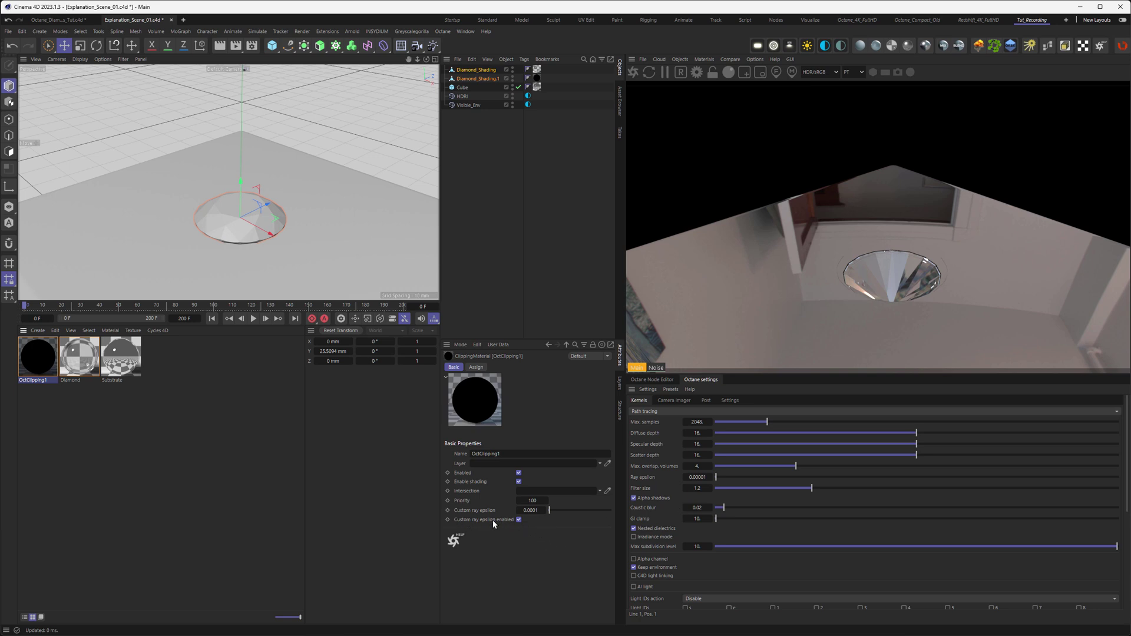
left_click(518, 521)
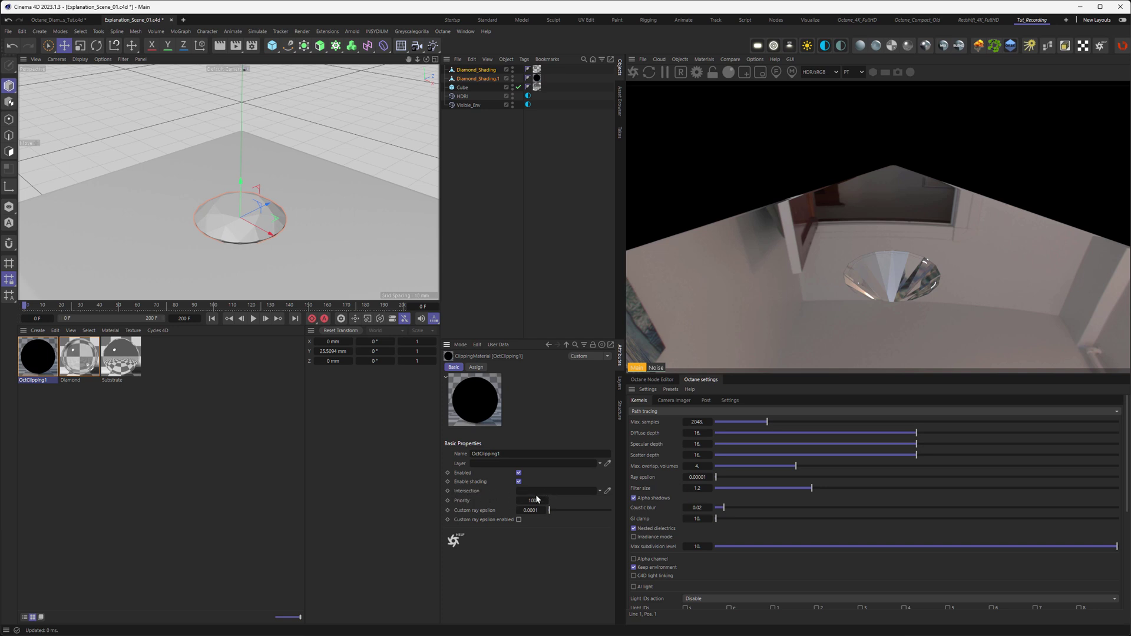
Duplicate Substrate as Substrate.1, tint its specular beige, and set it as OctClipping1's intersection.
left_click(122, 358)
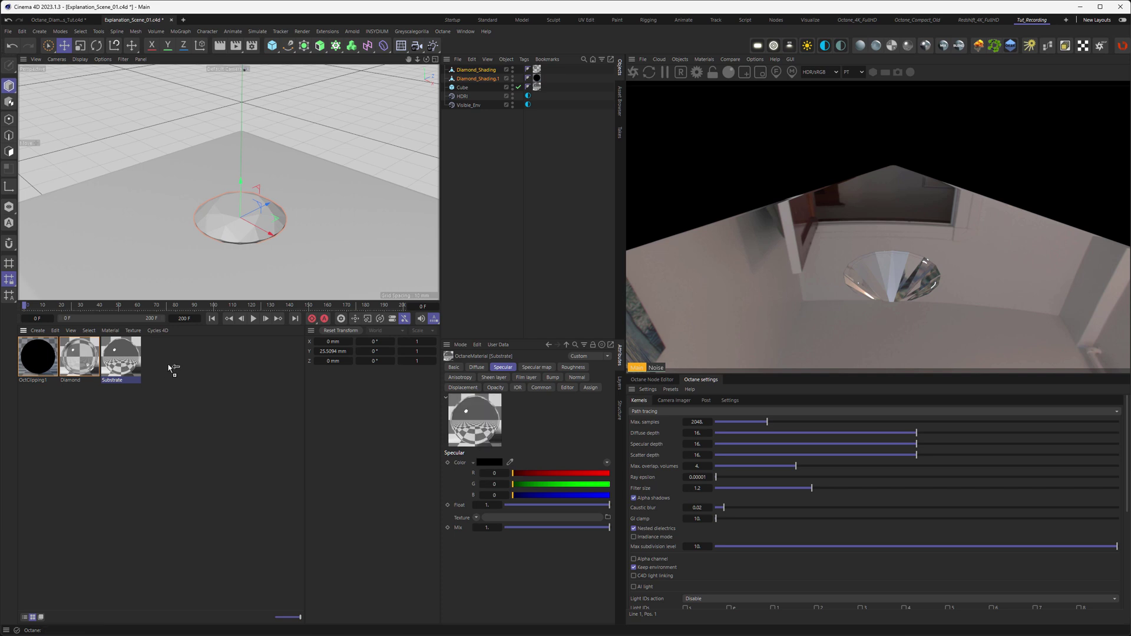
left_click_drag(171, 369, 171, 369, "ctrl")
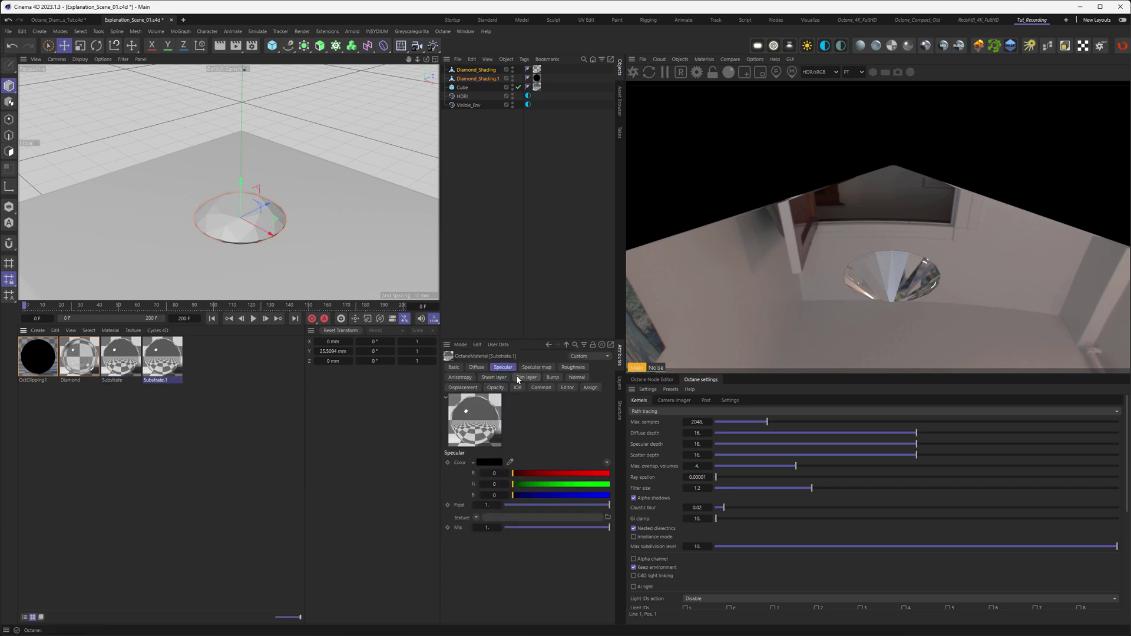
left_click_drag(526, 497, 578, 473)
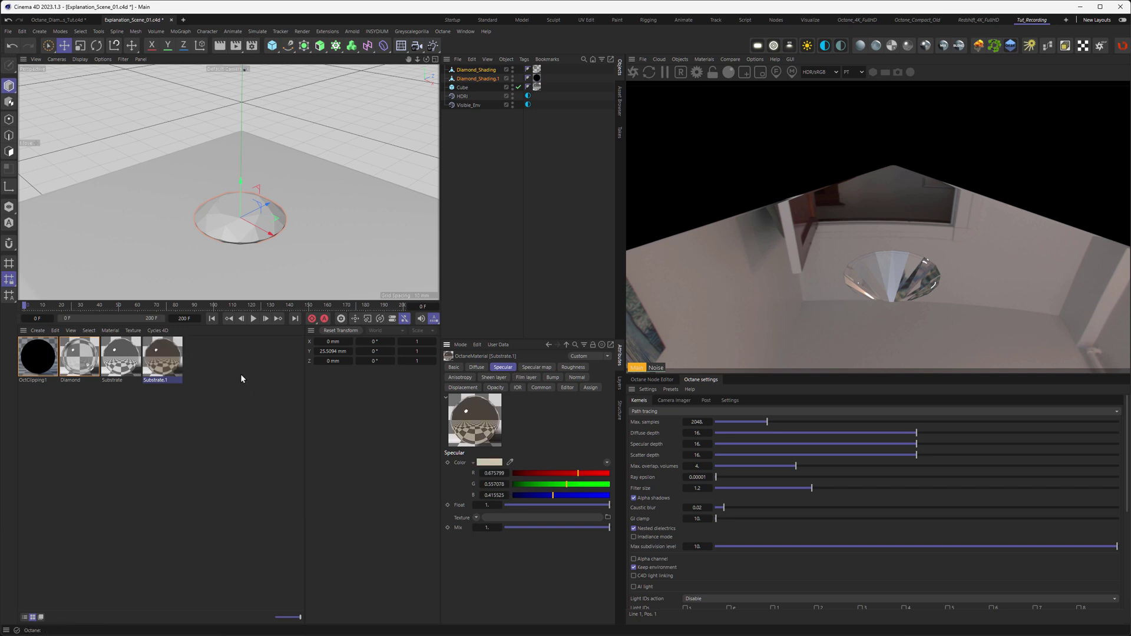
left_click(35, 366)
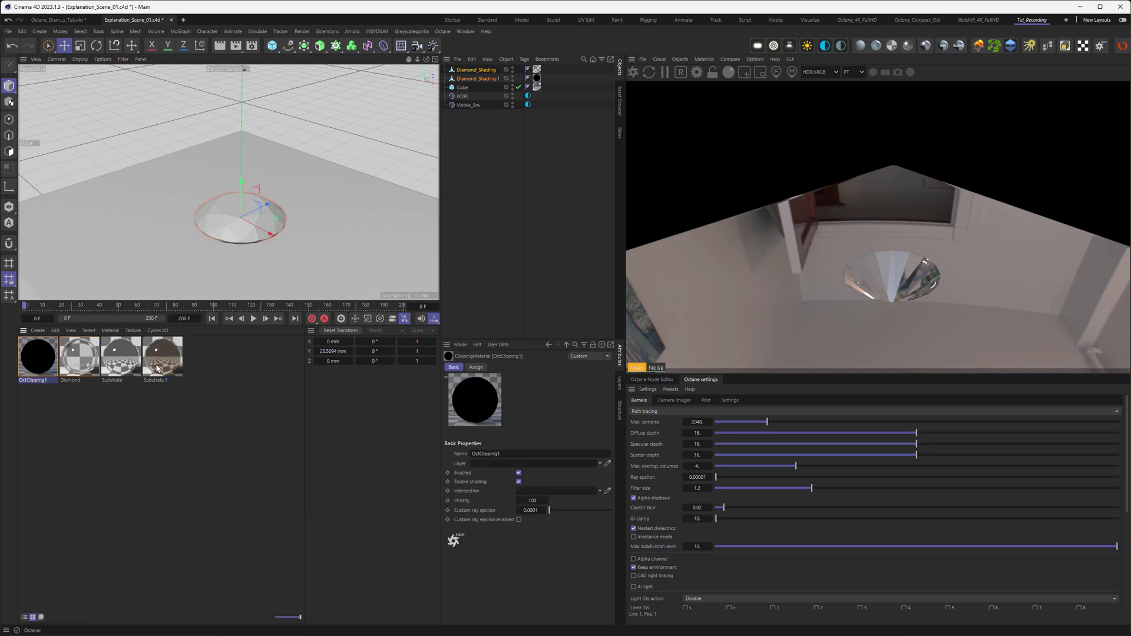
left_click_drag(173, 364, 533, 492)
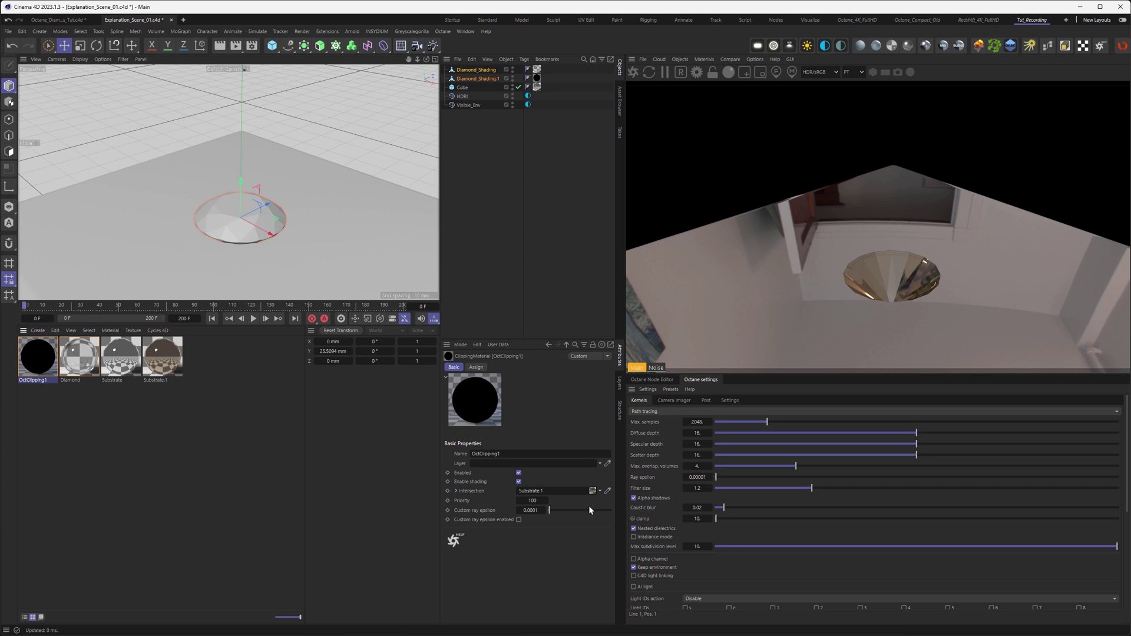
Clear OctClipping1's intersection field and delete the Substrate.1 material.
left_click(600, 492)
left_click(615, 502)
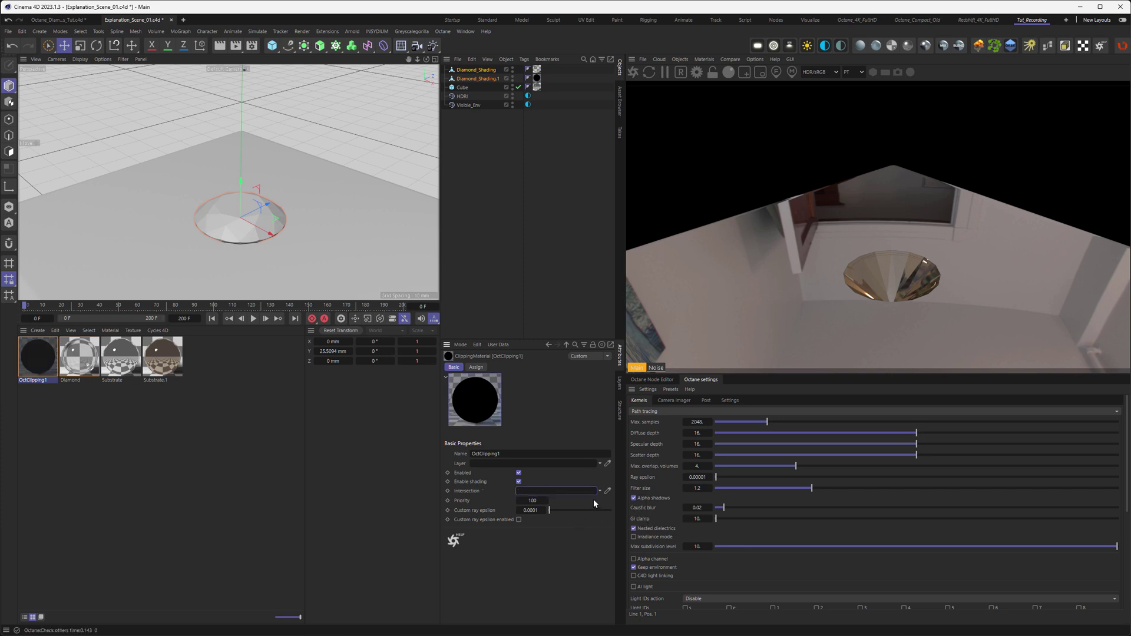
left_click(172, 378)
left_click(170, 370)
key("Delete")
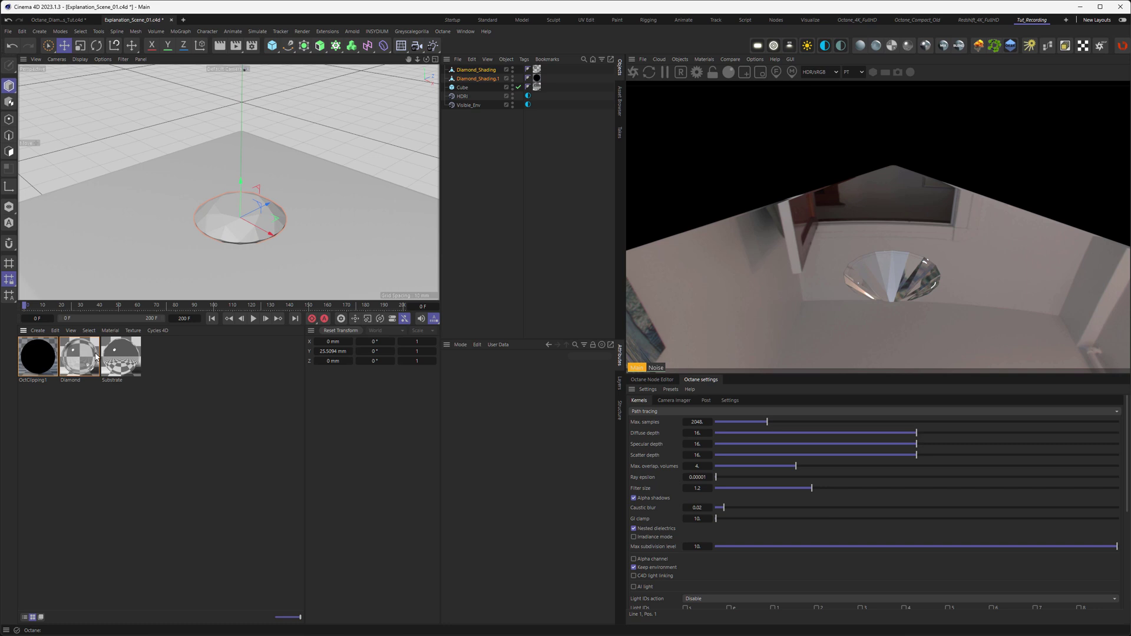
Give the OctClipping1 material a priority of 1, then switch to the Diamond material's settings.
left_click(25, 358)
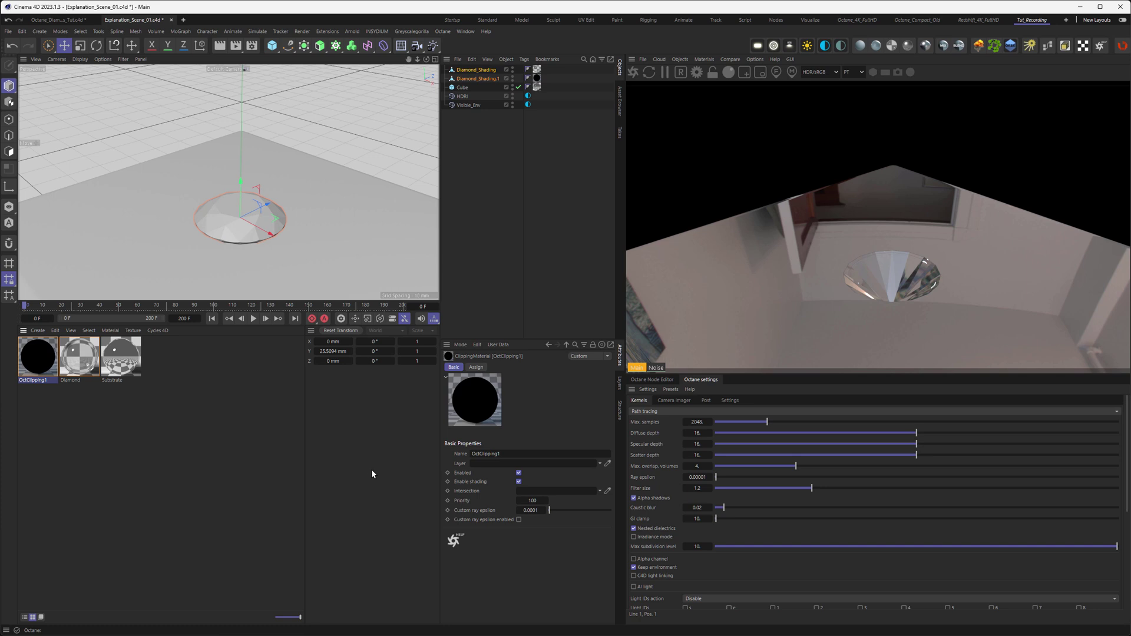
double_click(533, 501)
type("1")
key("Return")
left_click(81, 365)
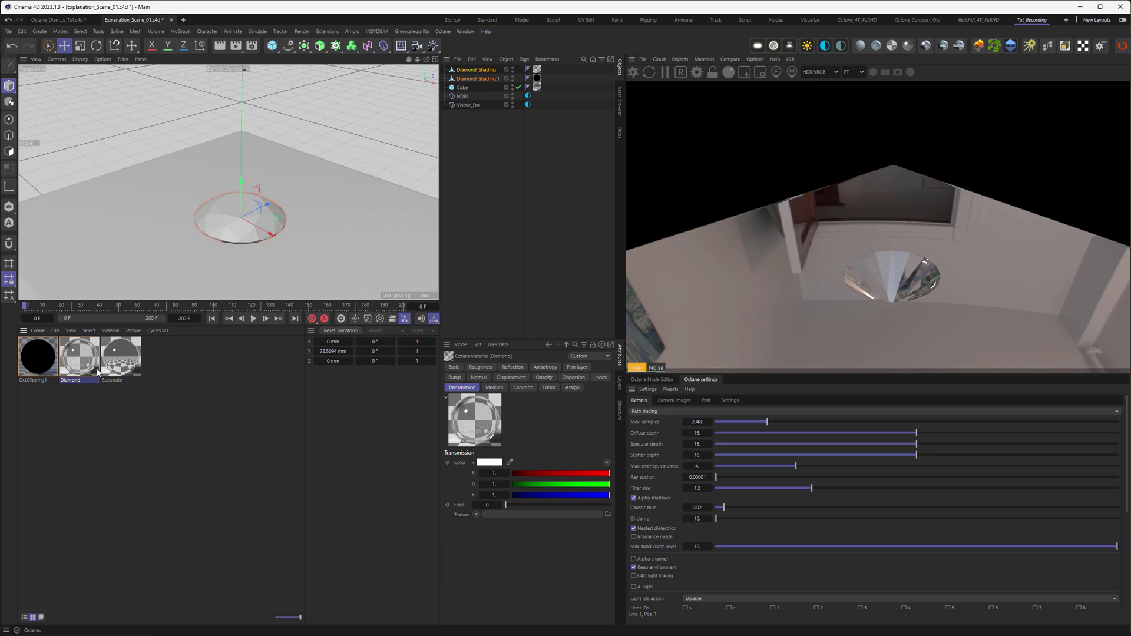
Set the Diamond material's Common priority to 2 and orbit to look down on the diamond.
left_click(521, 388)
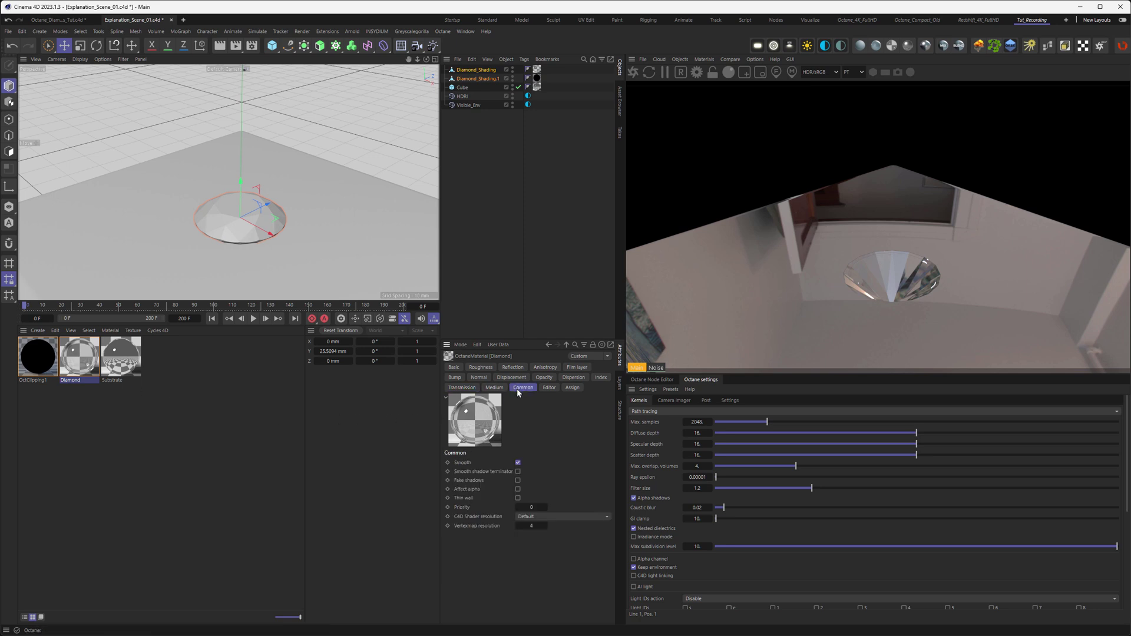
left_click(536, 507)
type("2")
key("Return")
left_click_drag(259, 227, 245, 245, "alt")
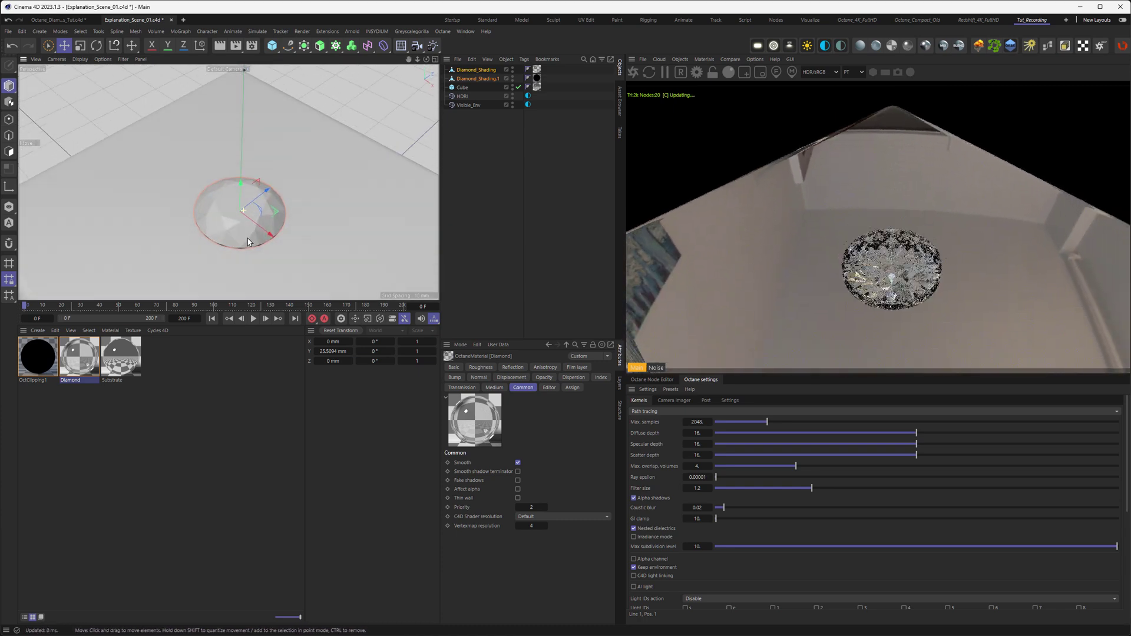
Pause the Octane live render and zoom out to see the whole rounded cube.
left_click(664, 72)
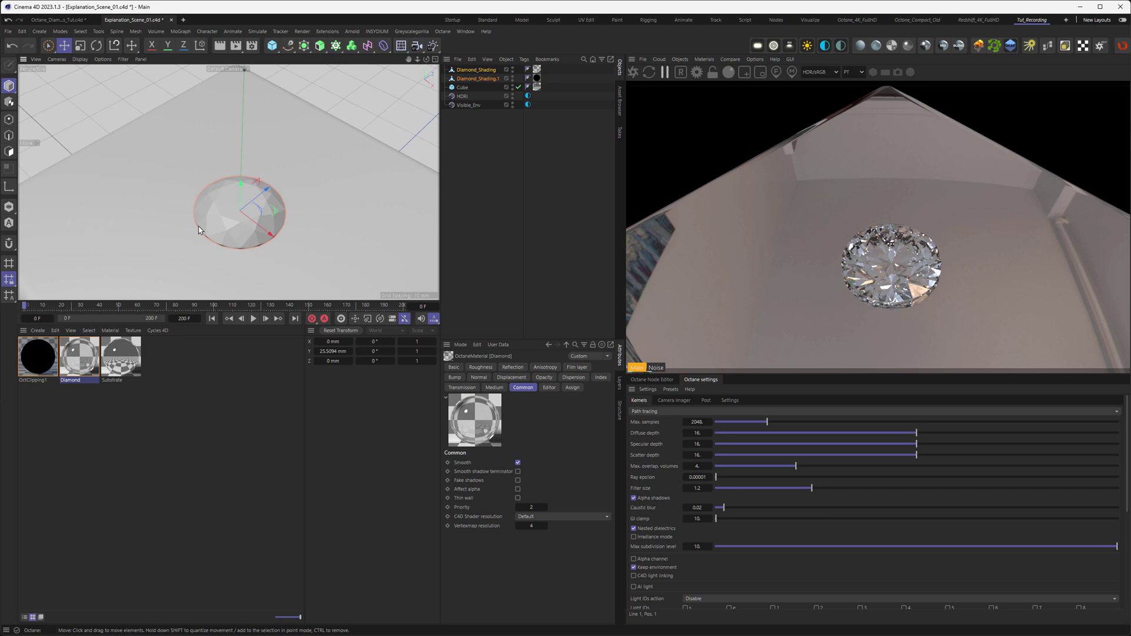
scroll(199, 230, "down", 5)
left_click_drag(200, 231, 207, 198, "alt")
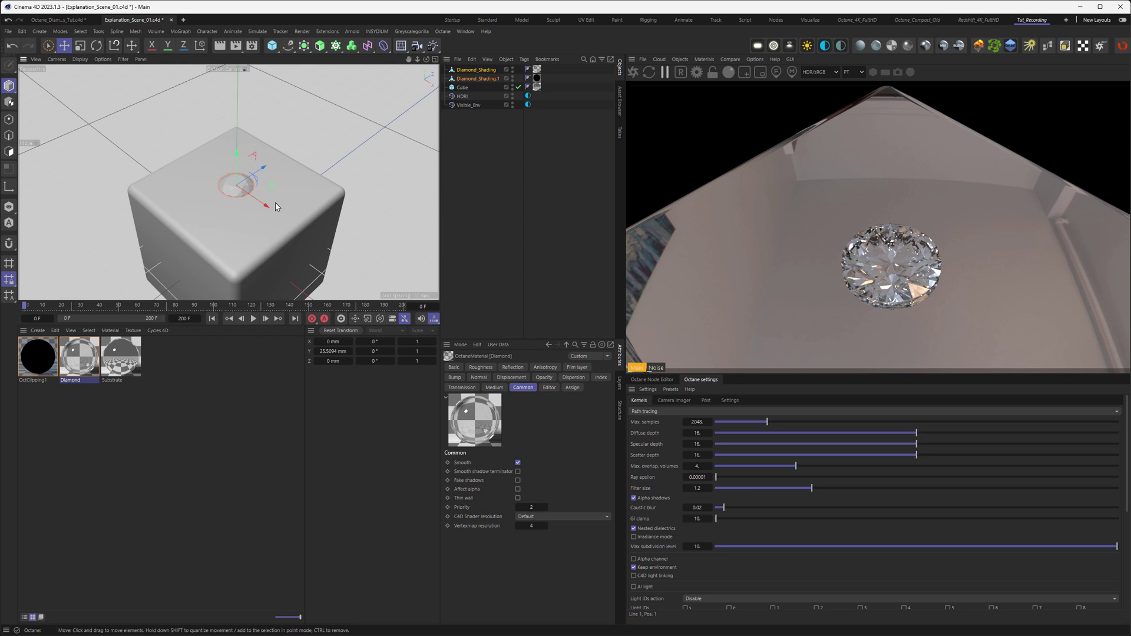
Wrap Diamond_Shading.1 in a Cloner with 15 mm grid spacing on X, Y and Z.
left_click(480, 171)
left_click(478, 78)
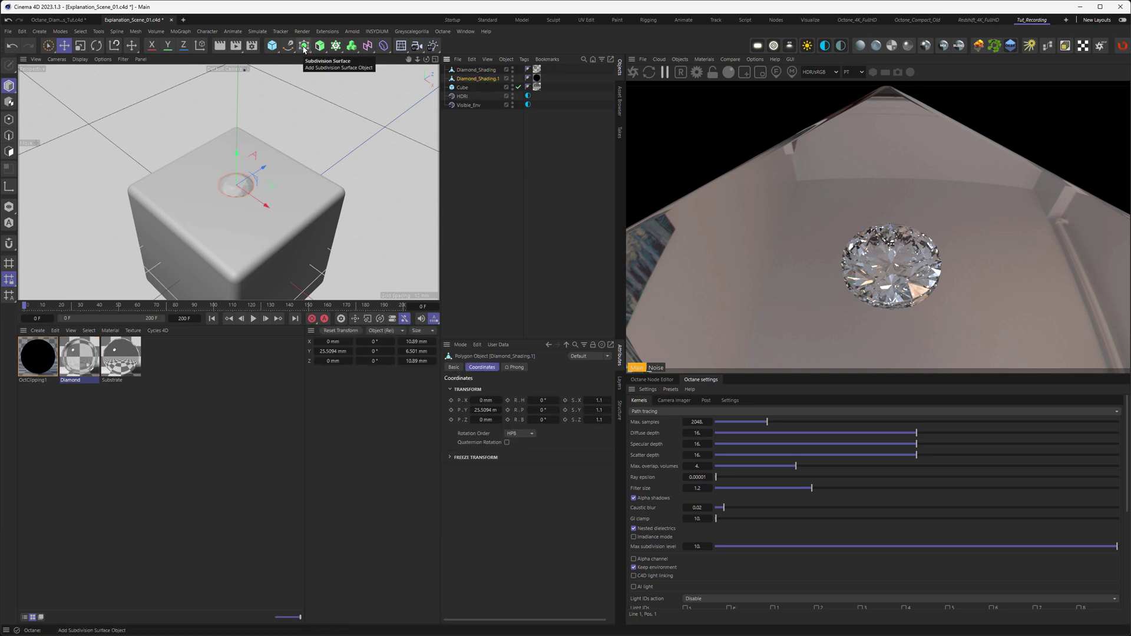
left_click(336, 45, "alt")
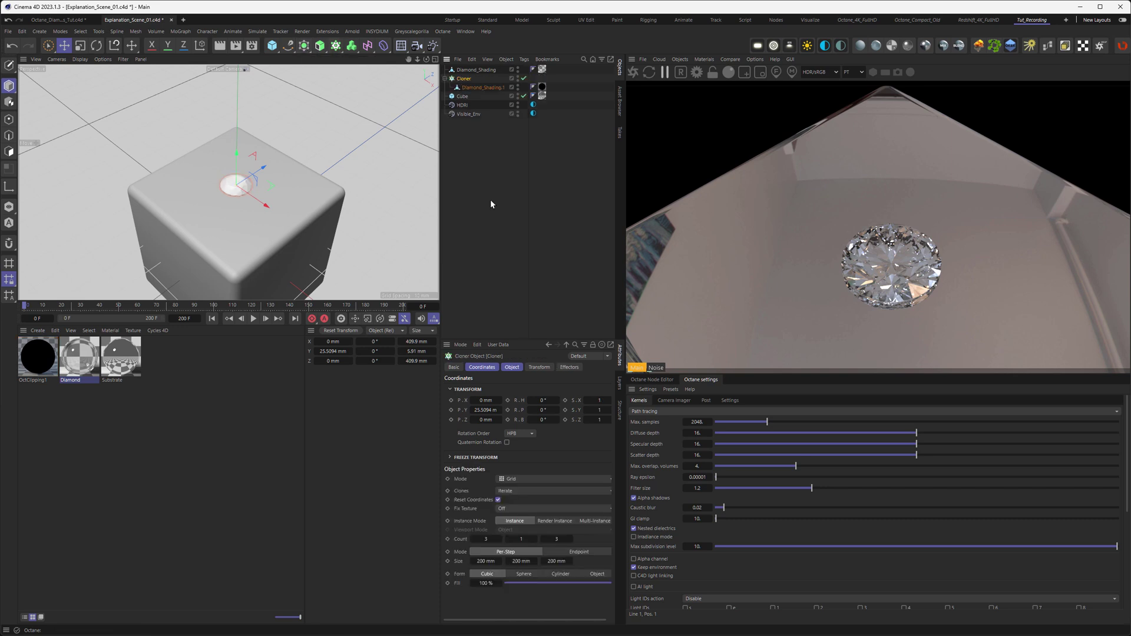
left_click(486, 561)
type("15")
key("Tab")
type("15")
key("Tab")
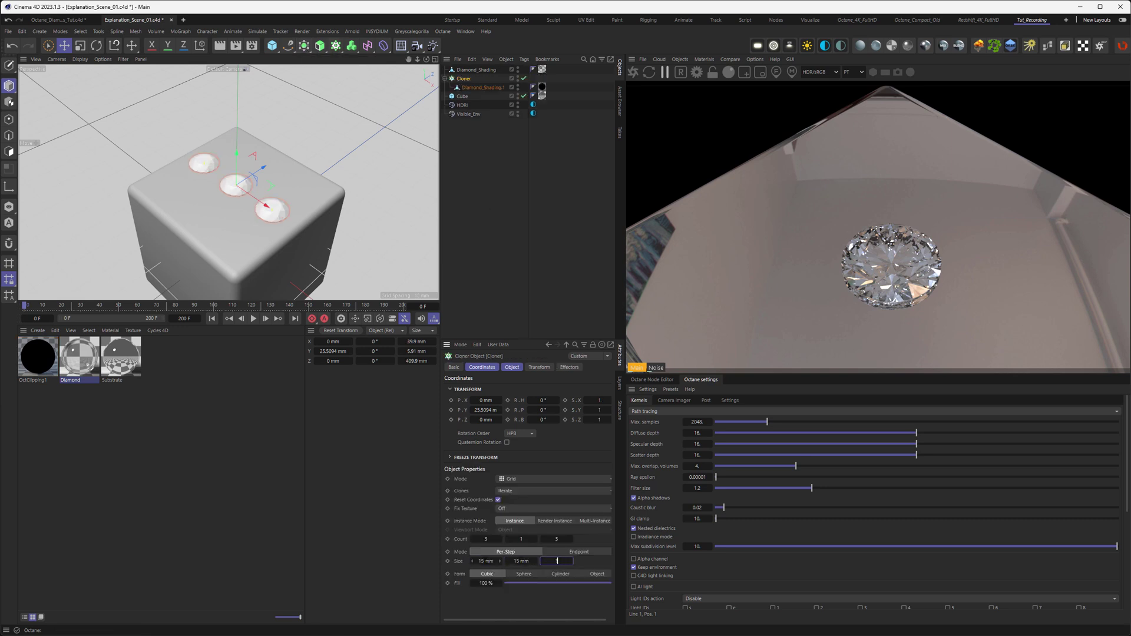
type("15")
key("Return")
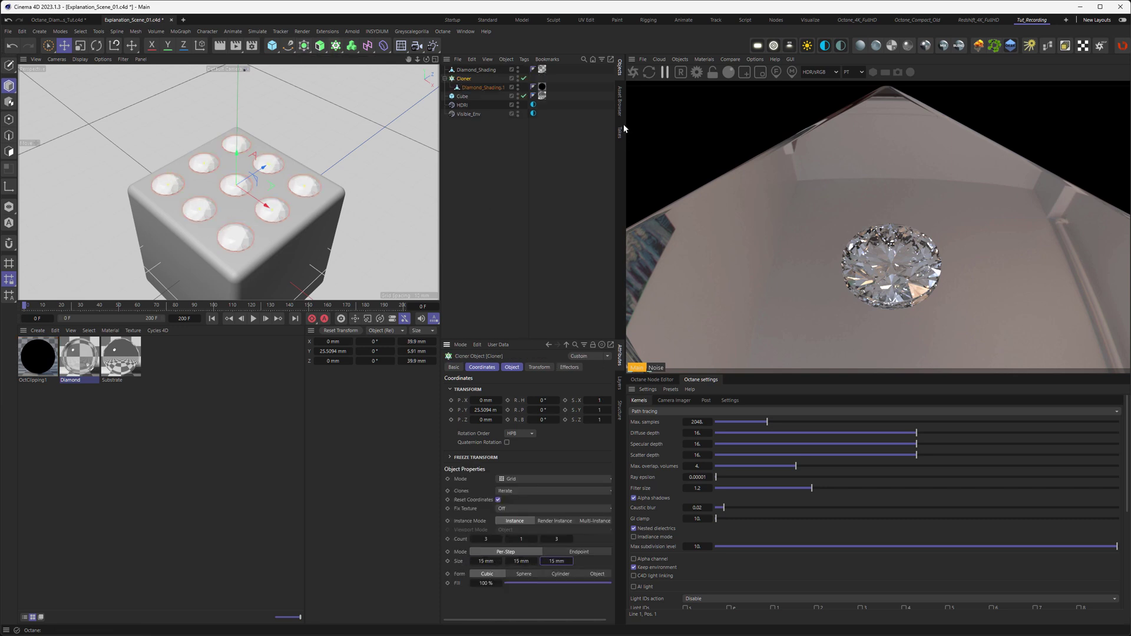
left_click(489, 71)
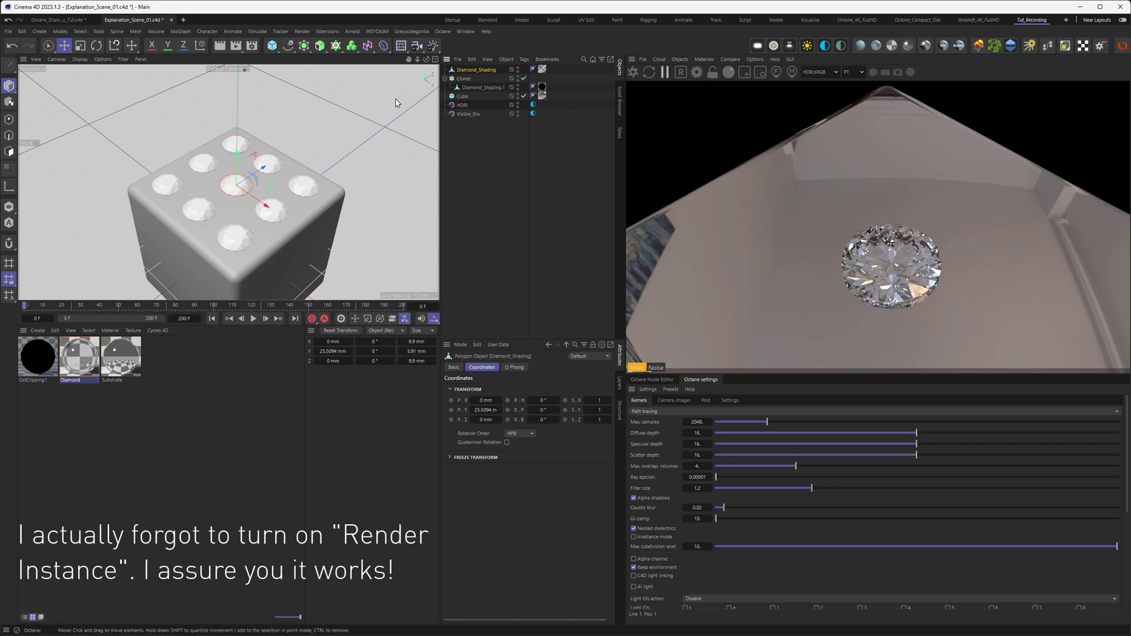
Nest Diamond_Shading in a second cloner, Cloner.1, and disable Reset Coordinates on the first Cloner.
left_click(337, 47, "alt")
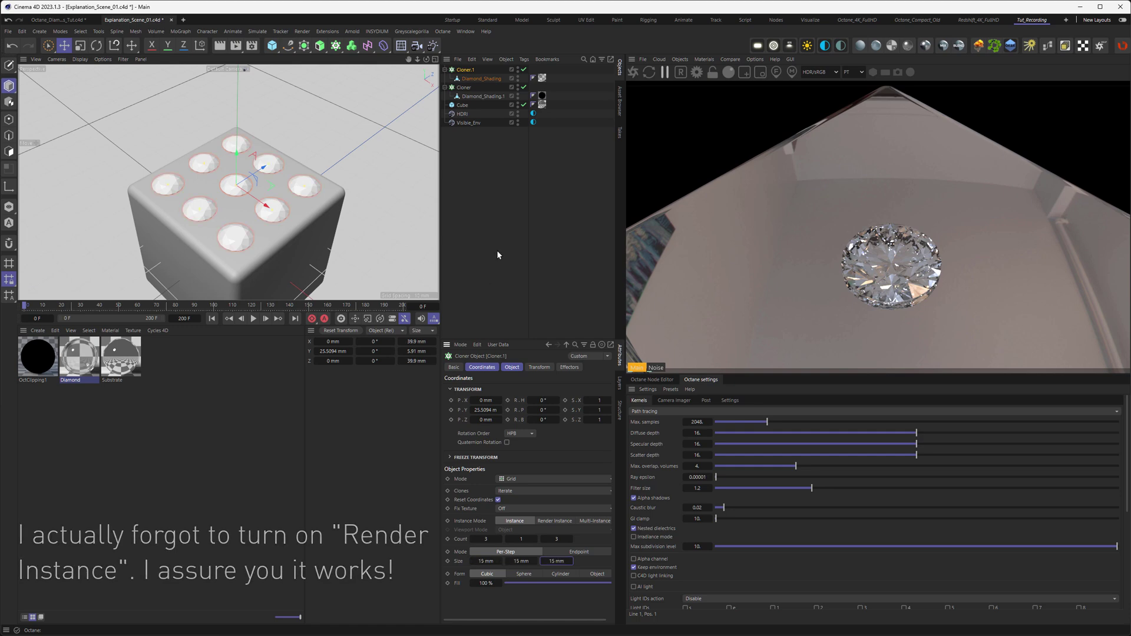
left_click(490, 96)
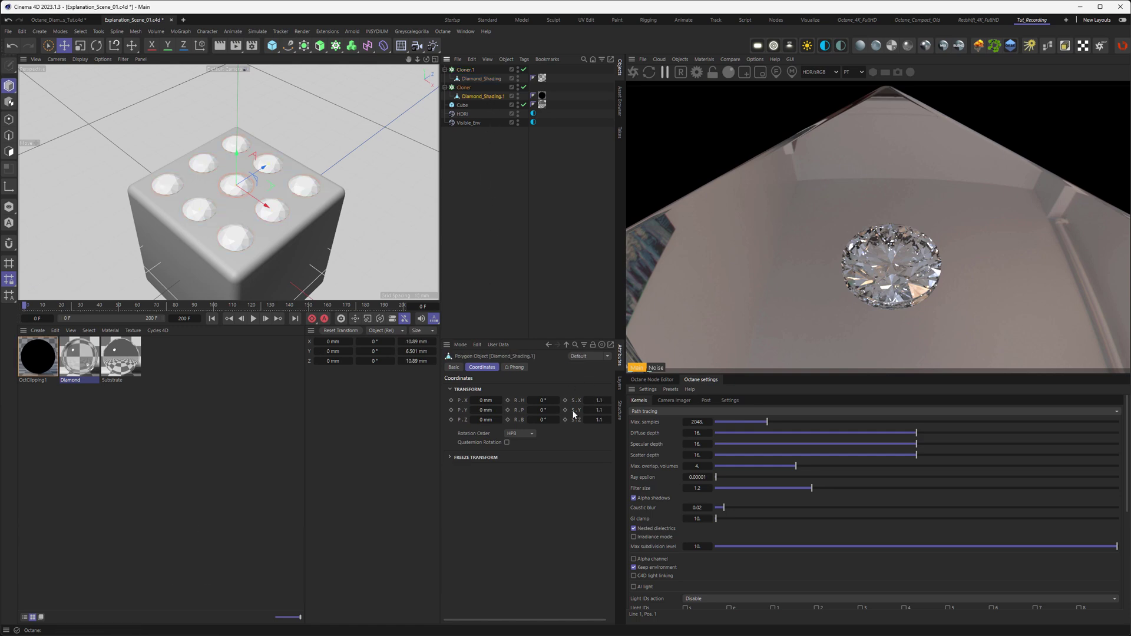
left_click(465, 87)
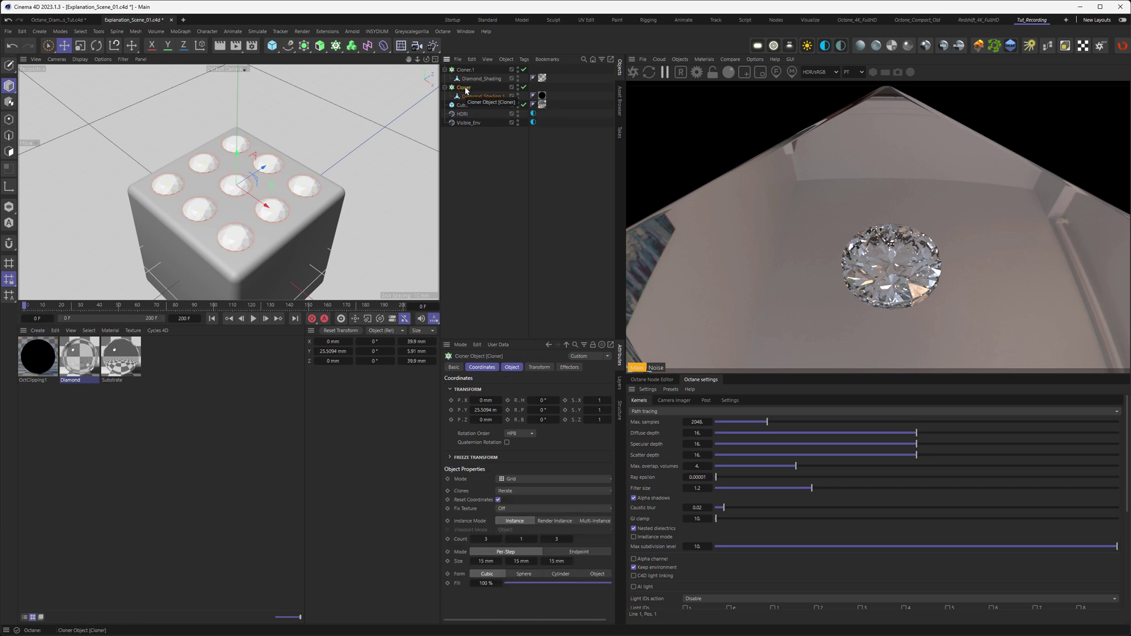
left_click(498, 500)
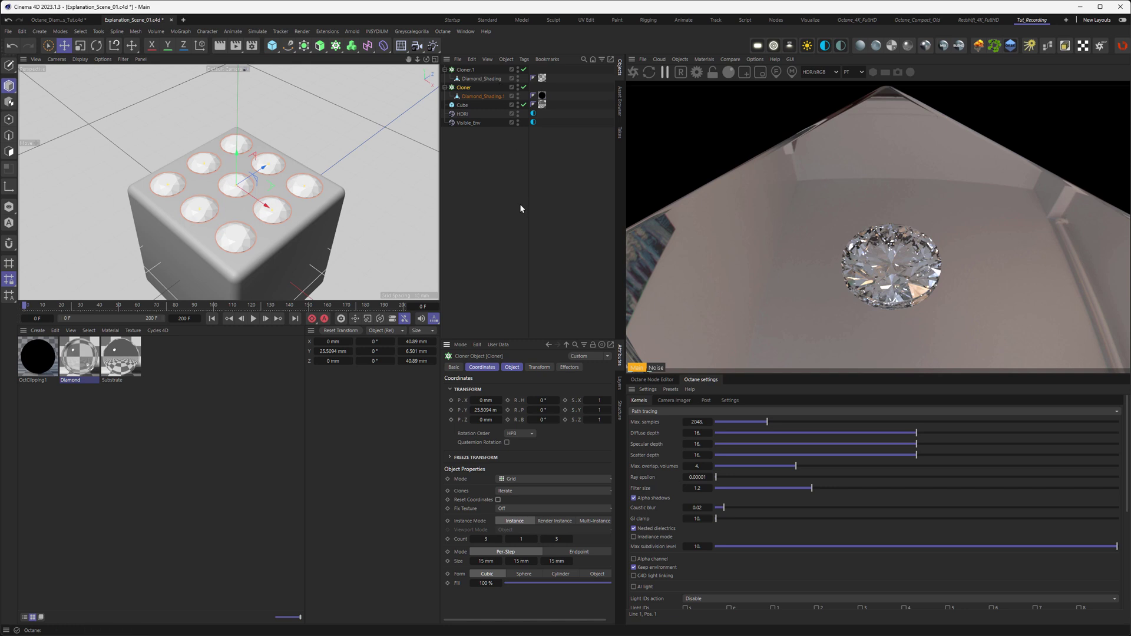
Zoom and orbit the viewport over the cube top to view the nine seated diamonds.
scroll(257, 171, "up", 5)
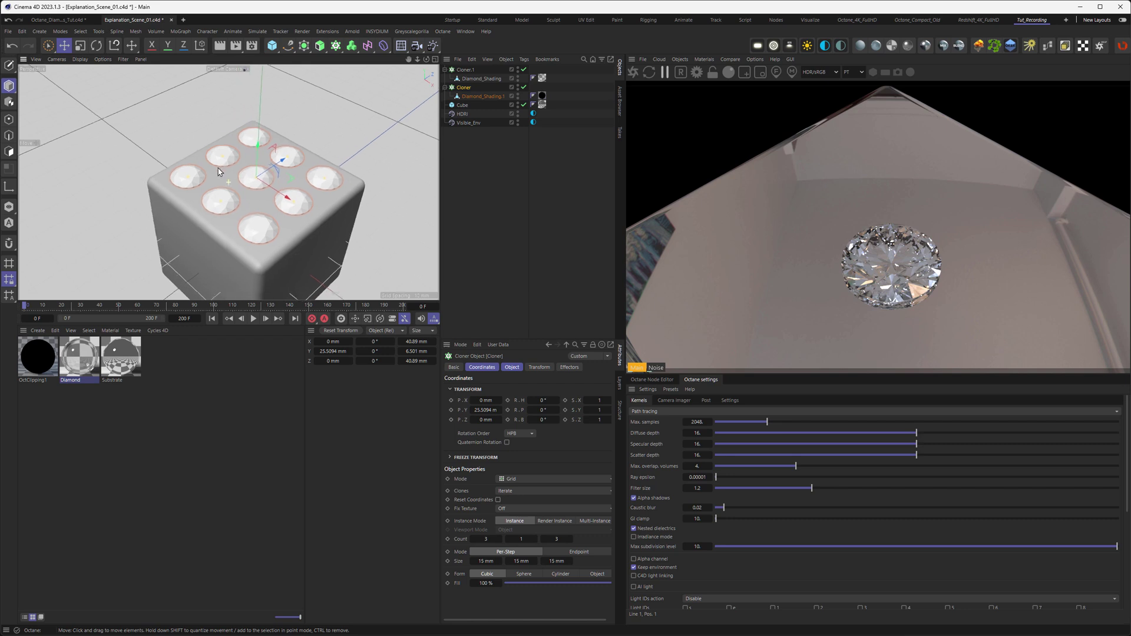
left_click_drag(256, 171, 253, 183, "alt")
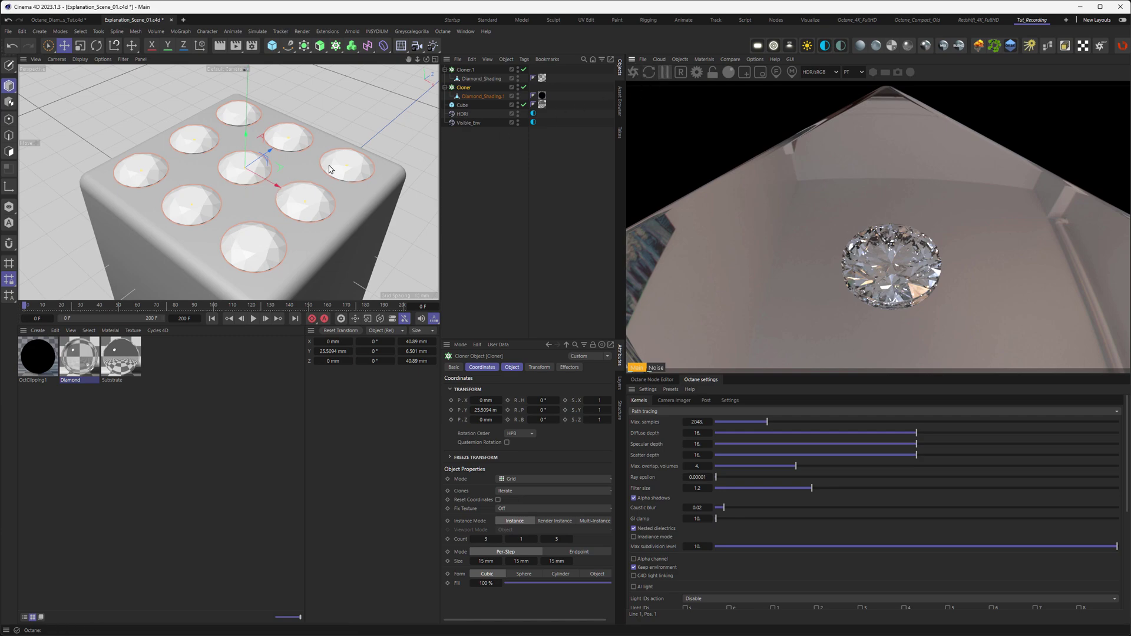
left_click_drag(329, 170, 247, 186, "alt")
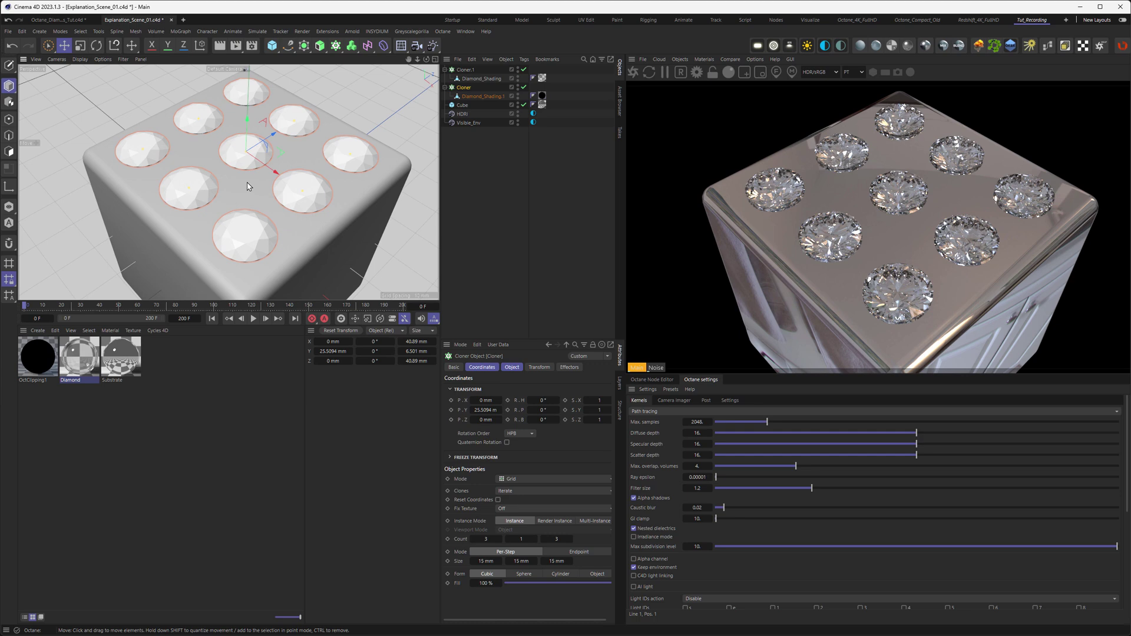